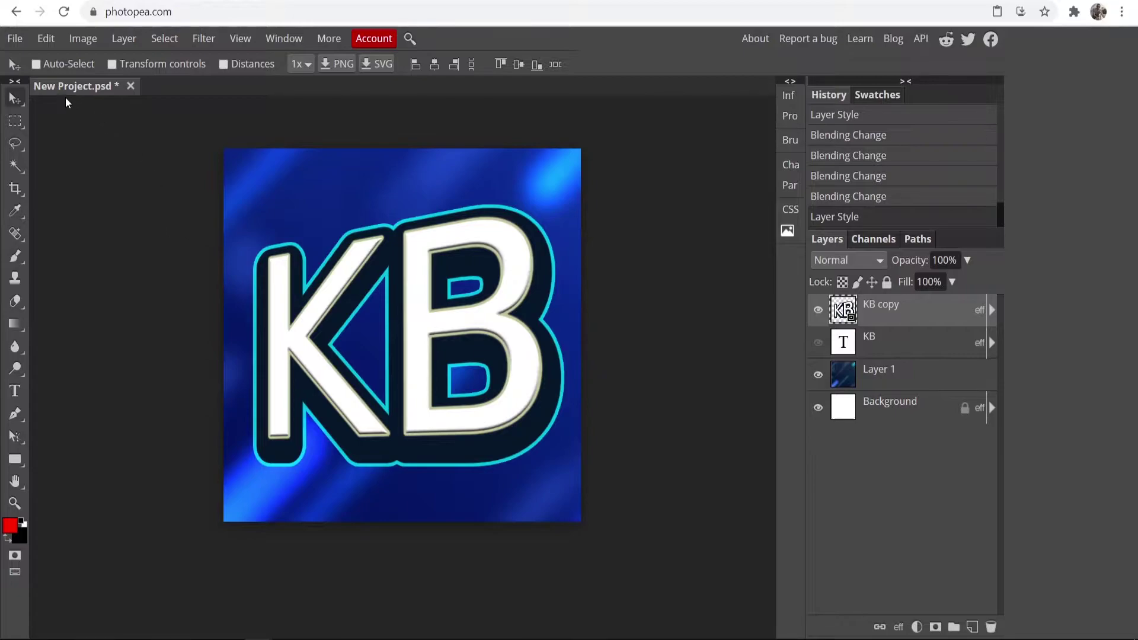
Create a new 800 × 800 px document with a white background
{"action": "left_click", "coordinate": [13, 39]}
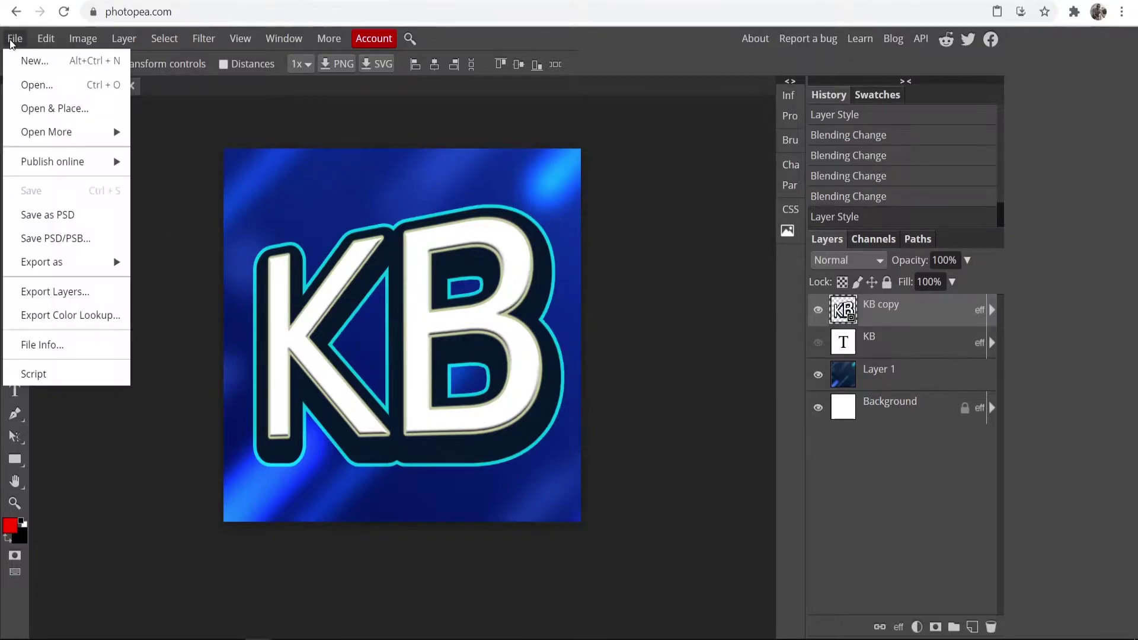
{"action": "left_click", "coordinate": [25, 64]}
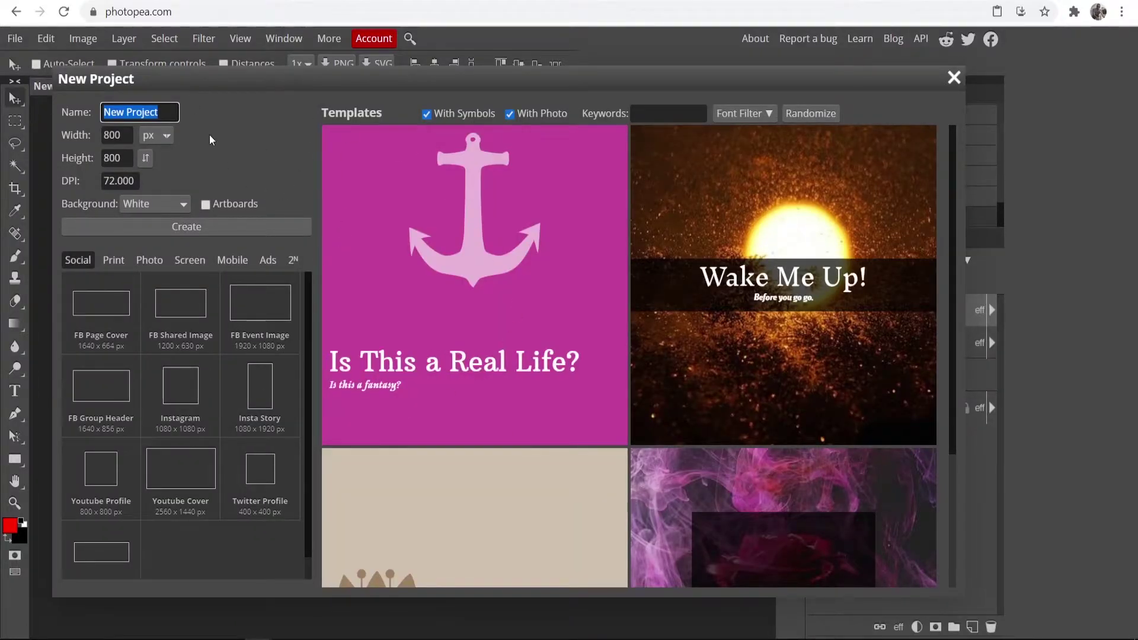
{"action": "key", "text": "Tab"}
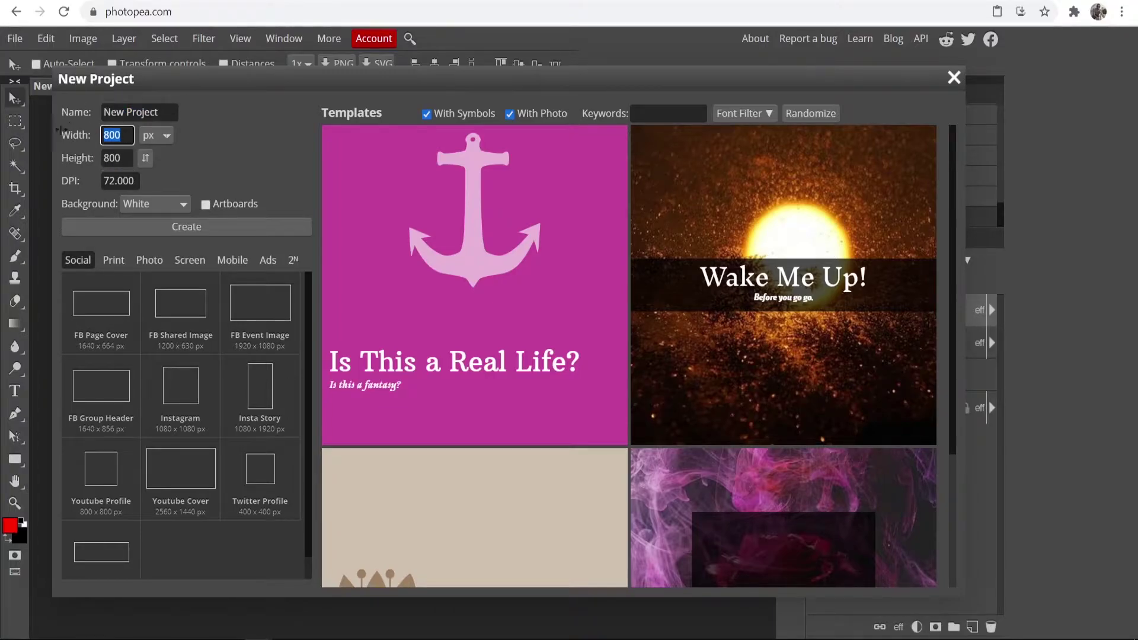
{"action": "key", "text": "Tab"}
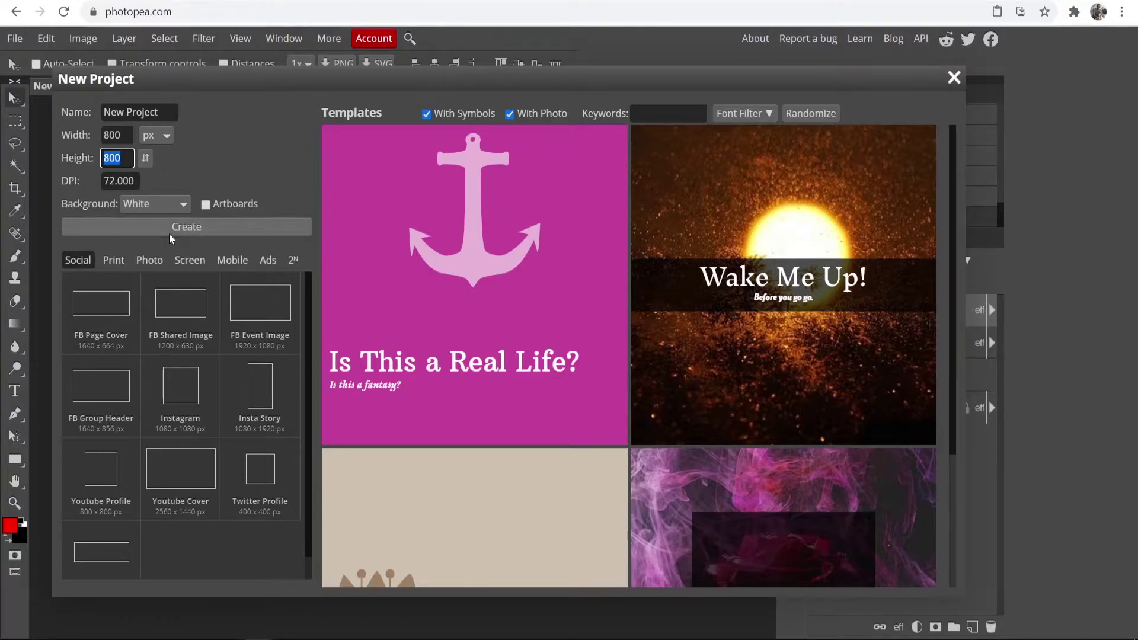
{"action": "left_click", "coordinate": [184, 226]}
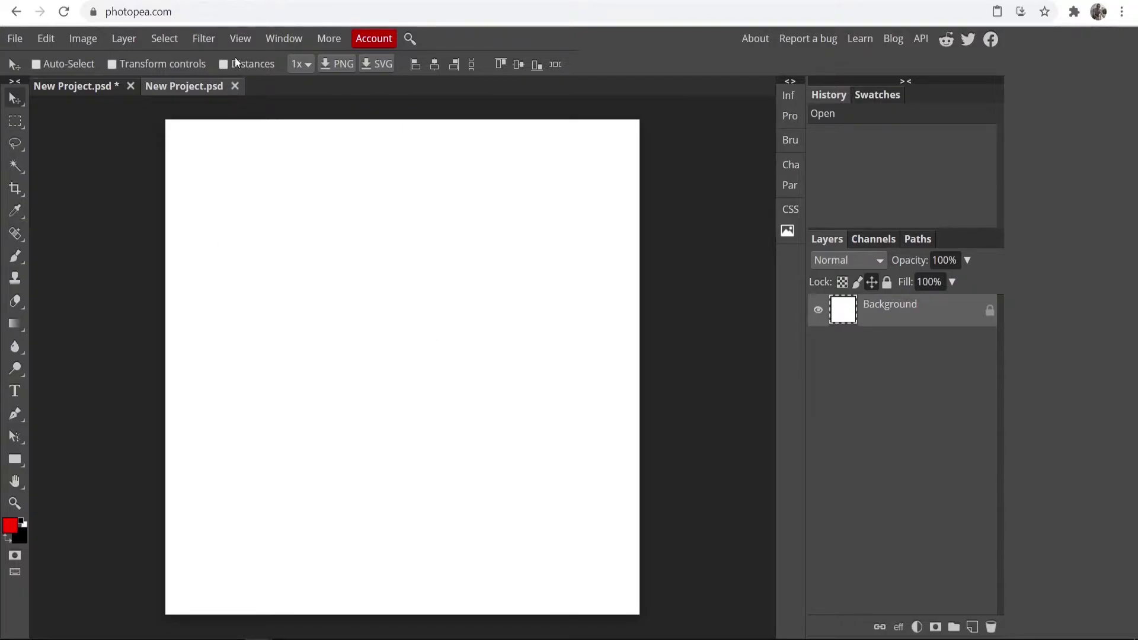
Add a horizontal and a vertical guide, both at 50 percent, through the canvas centre
{"action": "left_click", "coordinate": [236, 40]}
{"action": "left_click", "coordinate": [282, 320]}
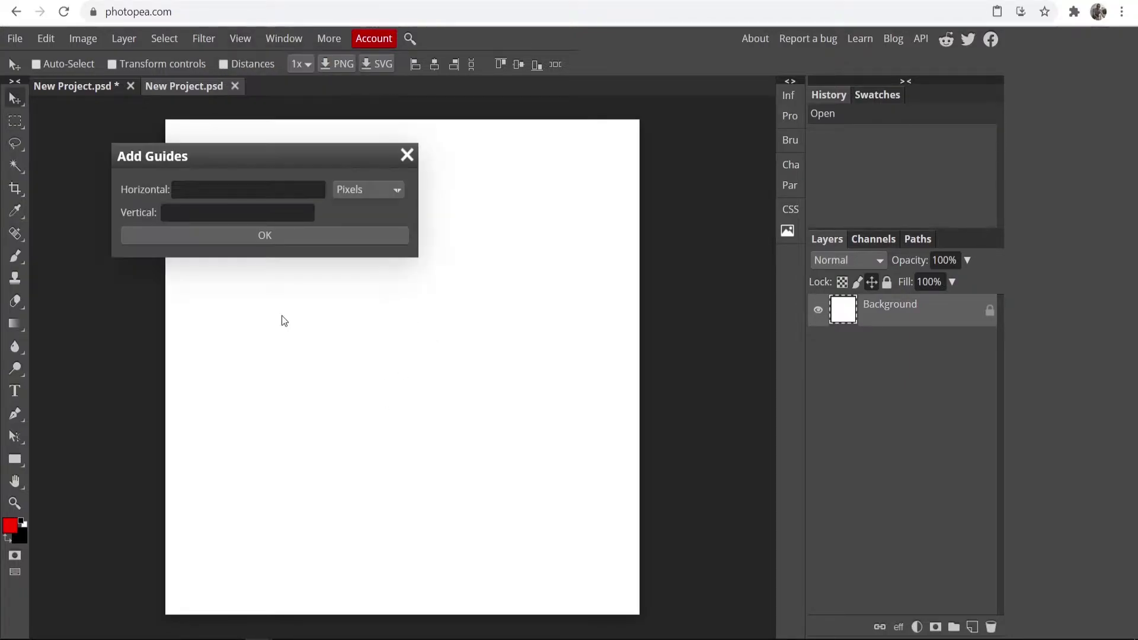
{"action": "left_click", "coordinate": [232, 193]}
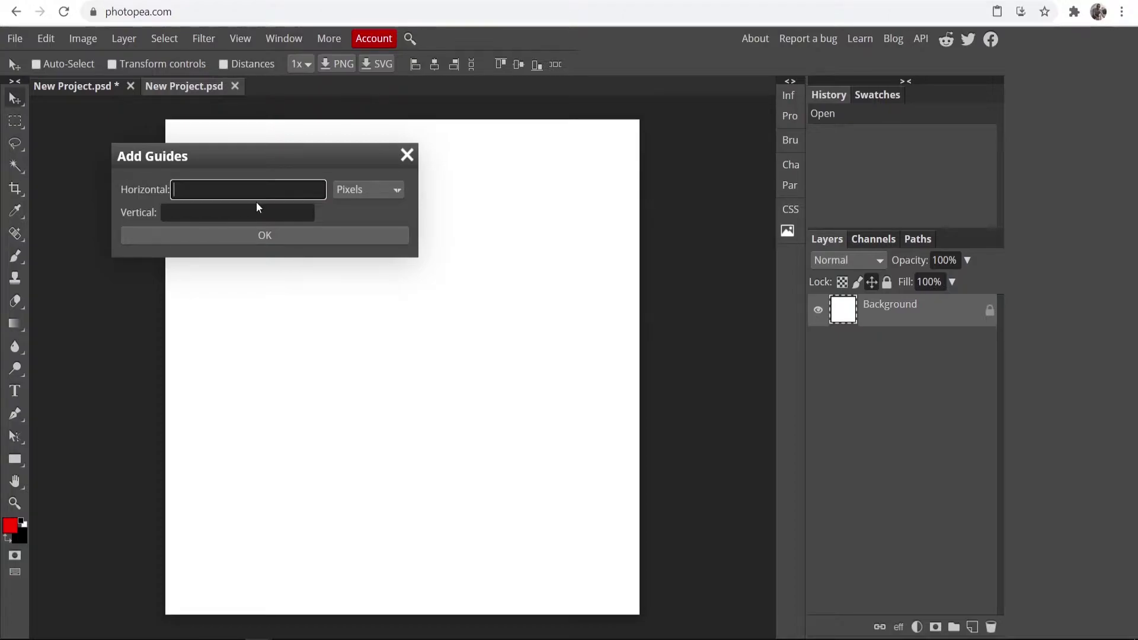
{"action": "type", "text": "50"}
{"action": "left_click", "coordinate": [355, 193]}
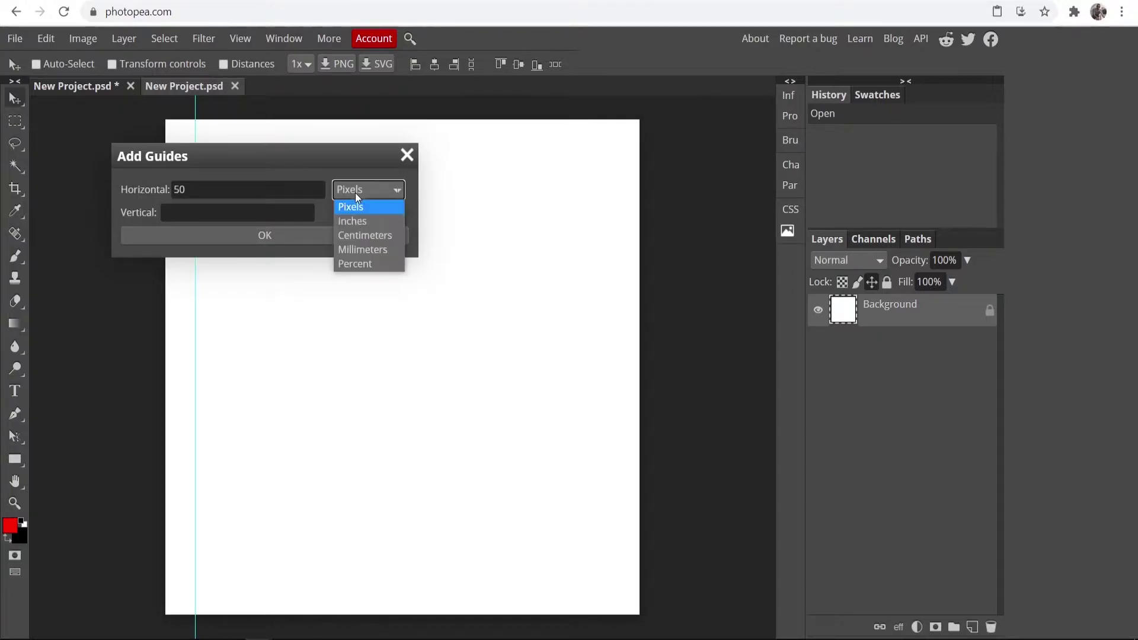
{"action": "left_click", "coordinate": [349, 264]}
{"action": "left_click", "coordinate": [243, 214]}
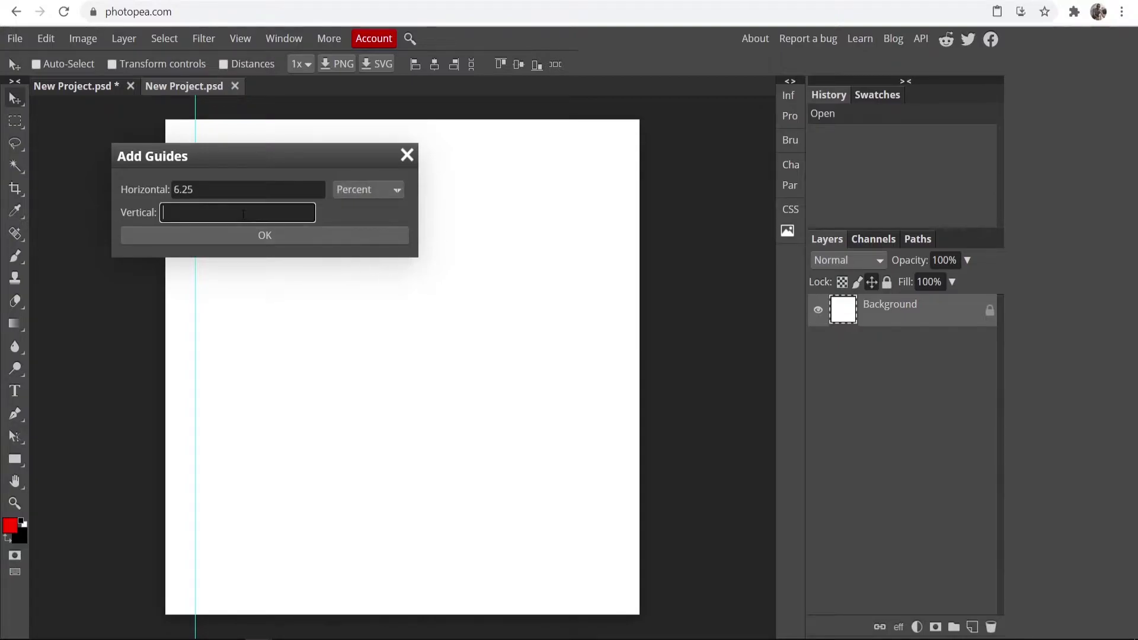
{"action": "type", "text": "50"}
{"action": "left_click_drag", "start_coordinate": [195, 190], "coordinate": [116, 188]}
{"action": "type", "text": "50"}
{"action": "left_click_drag", "start_coordinate": [286, 172], "coordinate": [225, 155]}
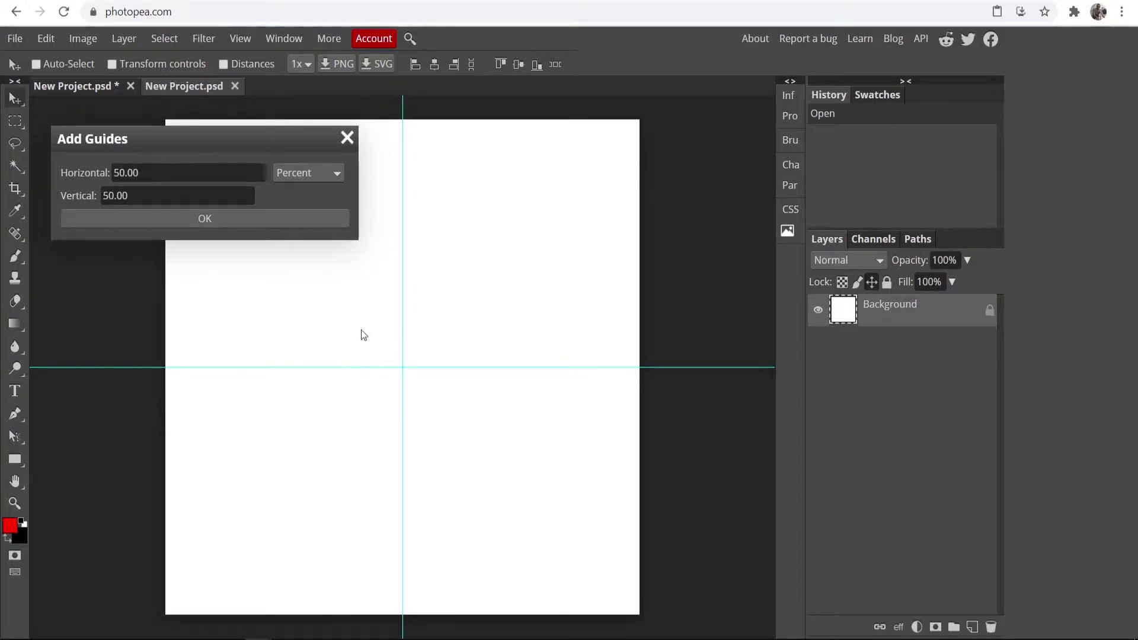
{"action": "left_click", "coordinate": [288, 218]}
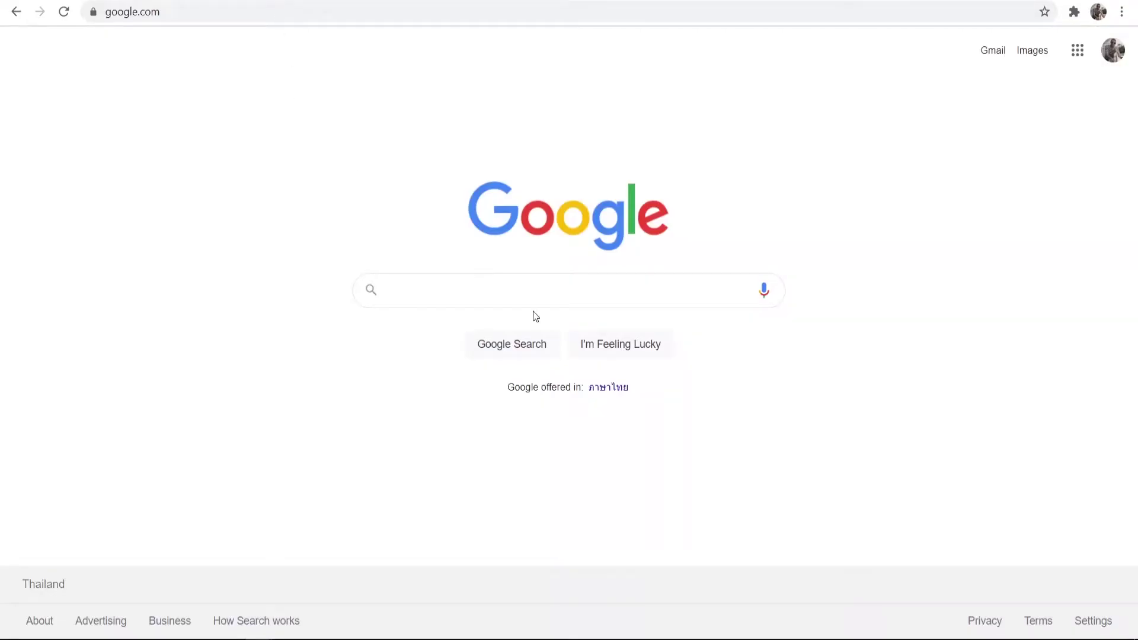
Search Google Images for 'abstract' backgrounds and browse the image results
{"action": "type", "text": "abstract"}
{"action": "left_click", "coordinate": [511, 328]}
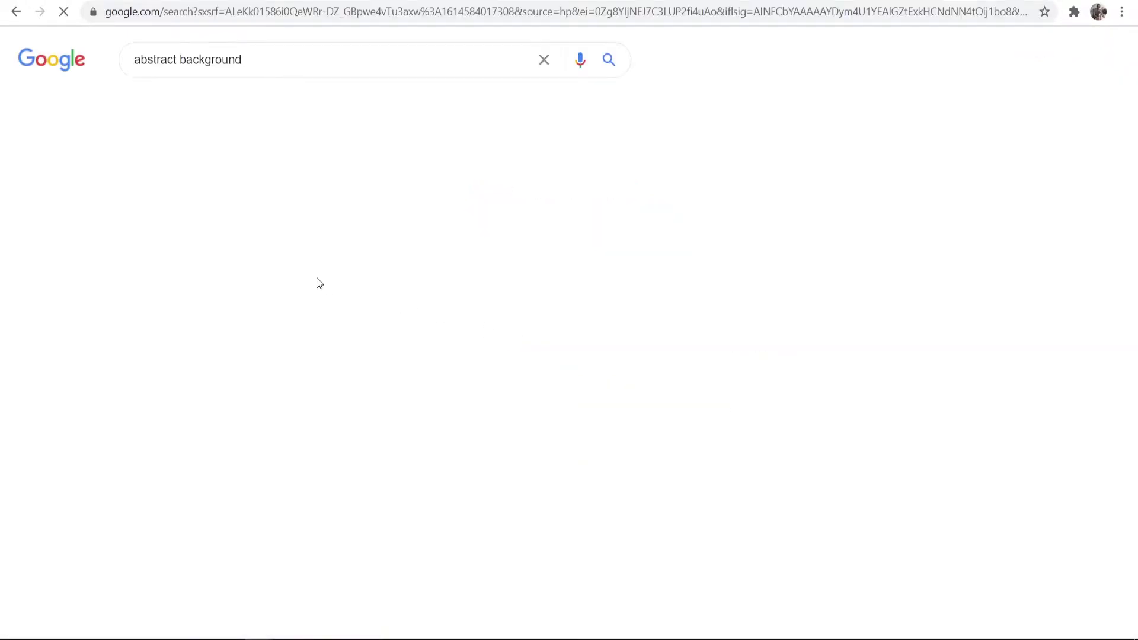
{"action": "left_click", "coordinate": [201, 104]}
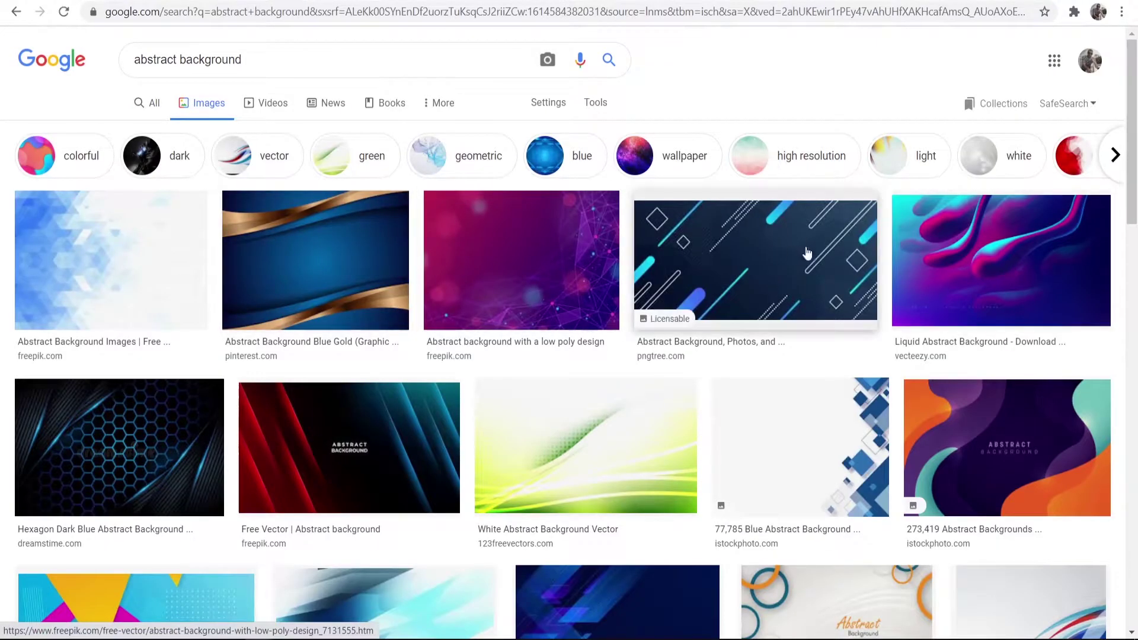
{"action": "scroll", "coordinate": [519, 254], "scroll_direction": "down", "scroll_amount": 5}
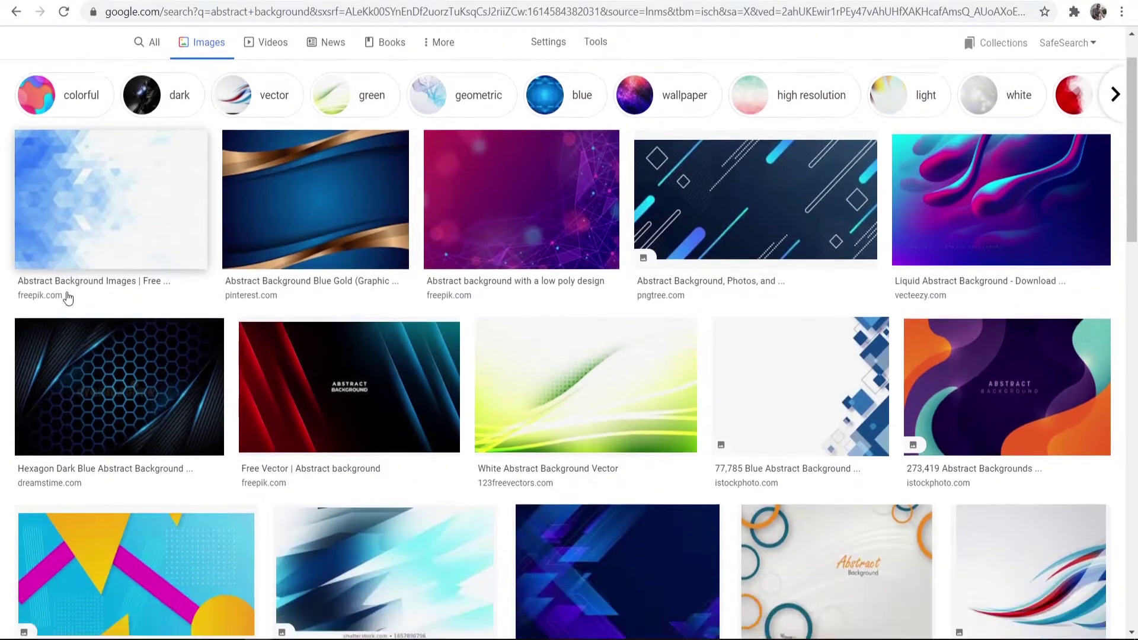
{"action": "scroll", "coordinate": [592, 380], "scroll_direction": "down", "scroll_amount": 9}
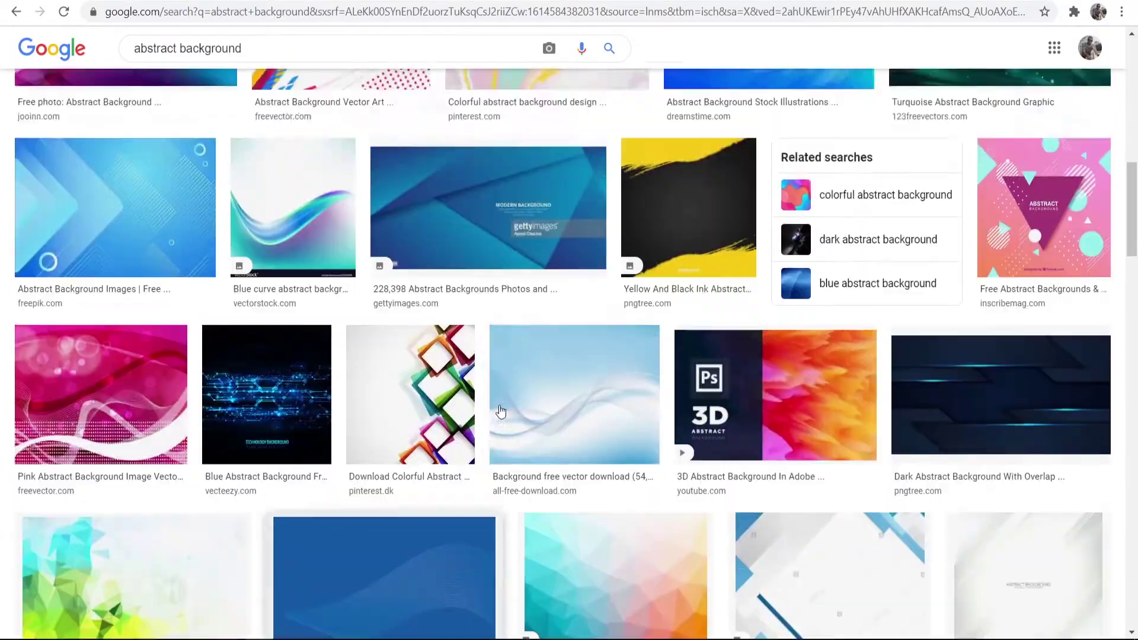
{"action": "scroll", "coordinate": [520, 307], "scroll_direction": "up", "scroll_amount": 14}
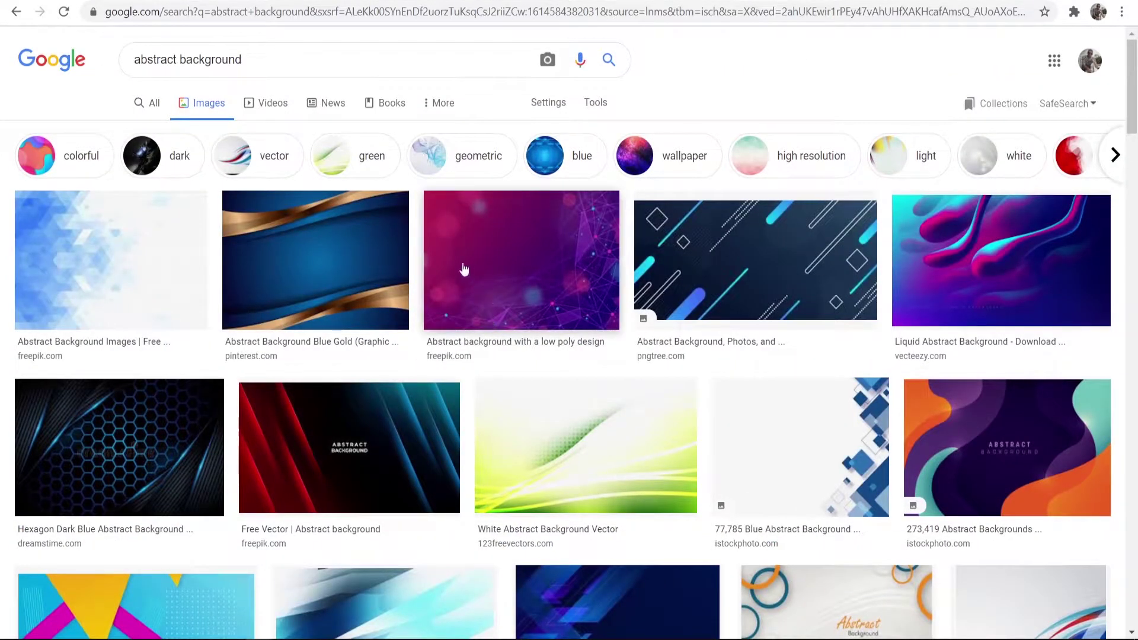
Compare the purple low-poly and dark blue geometric images, then copy the purple one
{"action": "left_click", "coordinate": [517, 265]}
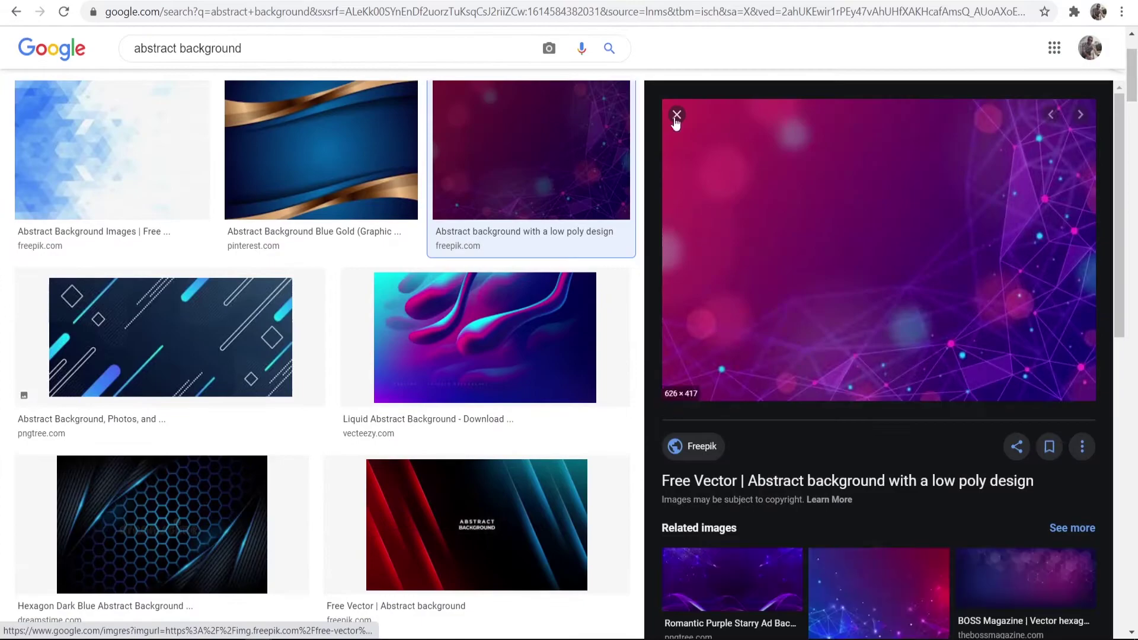
{"action": "left_click", "coordinate": [677, 114]}
{"action": "left_click", "coordinate": [752, 148]}
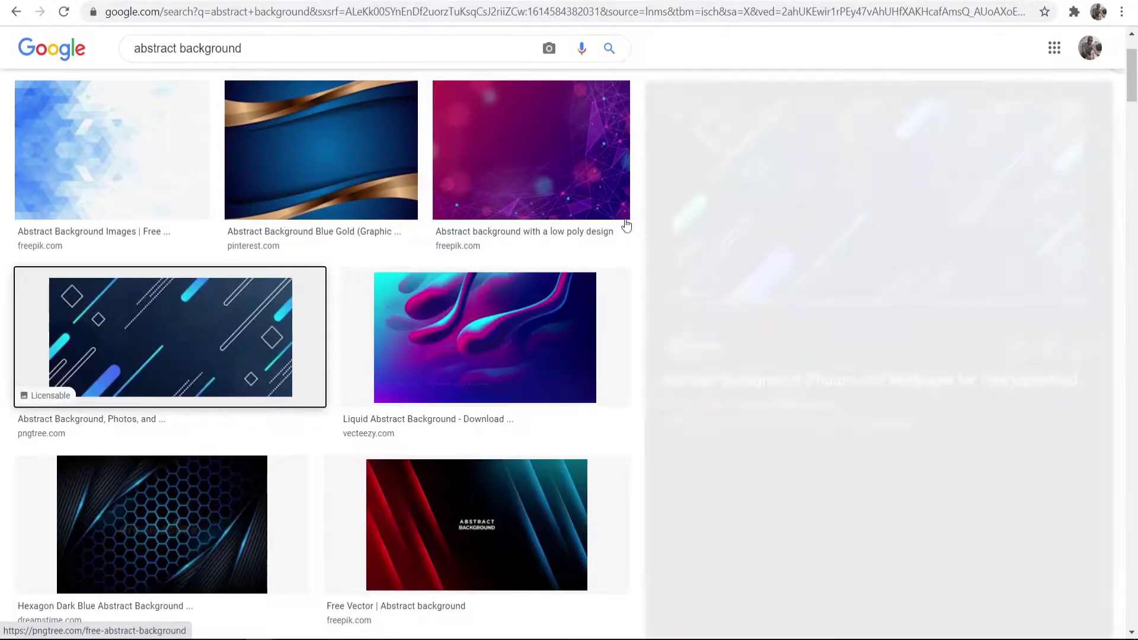
{"action": "left_click", "coordinate": [677, 115]}
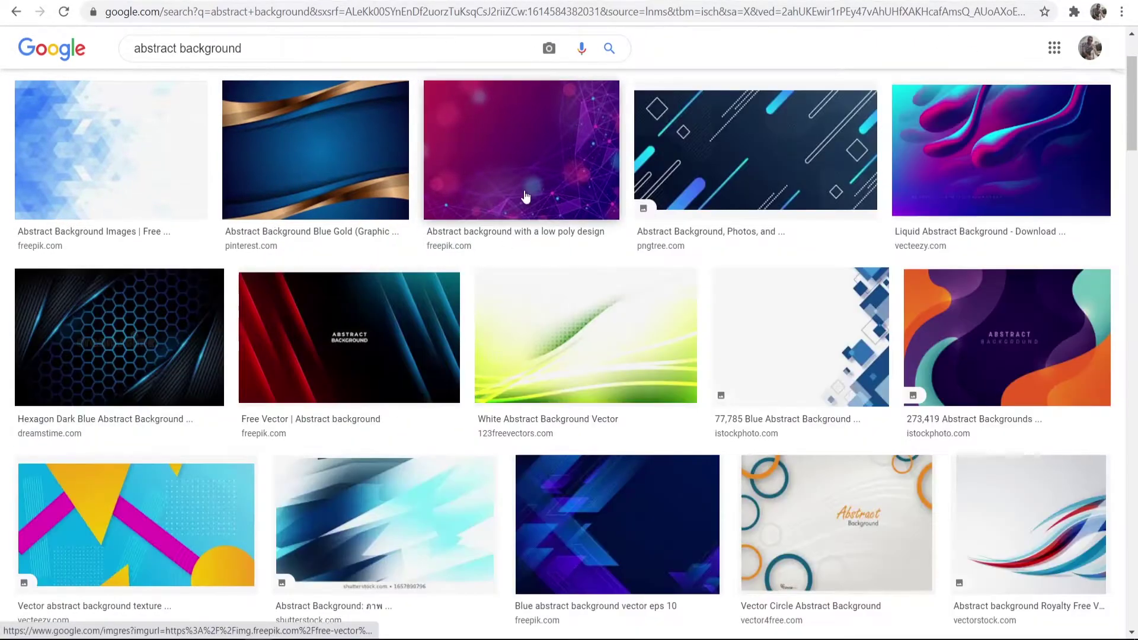
{"action": "left_click", "coordinate": [505, 172]}
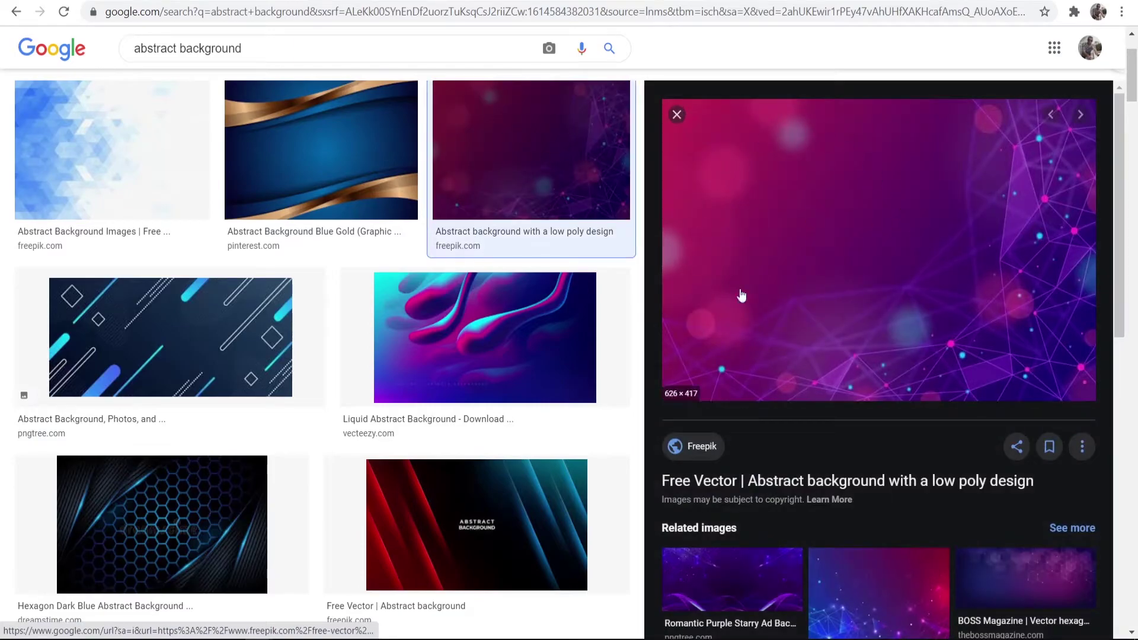
{"action": "right_click", "coordinate": [810, 248]}
{"action": "left_click", "coordinate": [859, 443]}
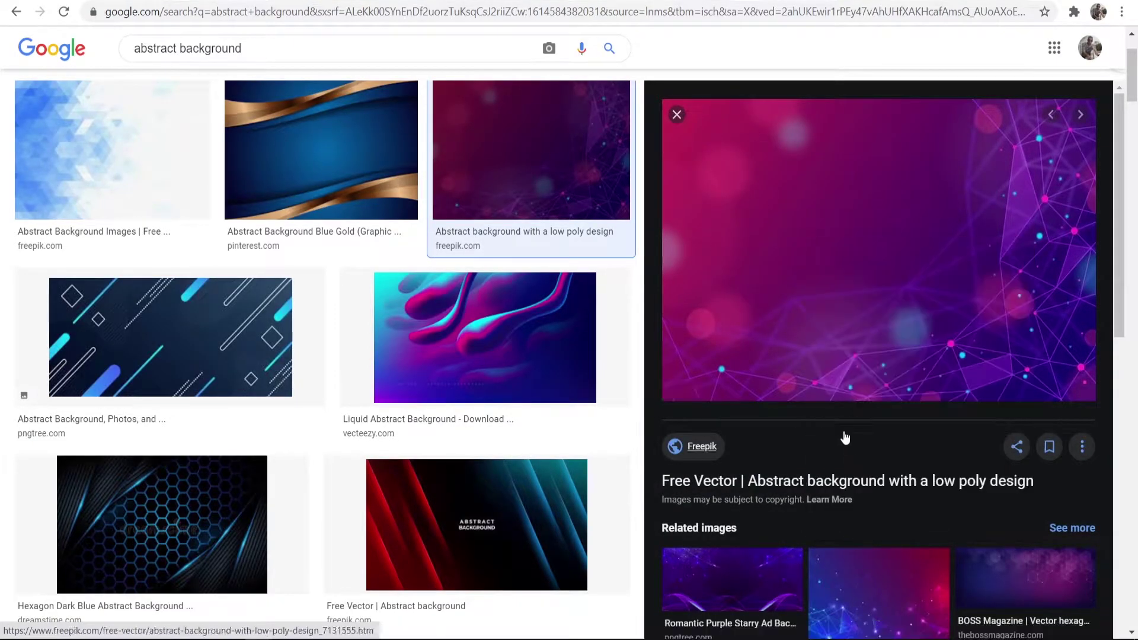
{"action": "key", "text": "ctrl+Tab"}
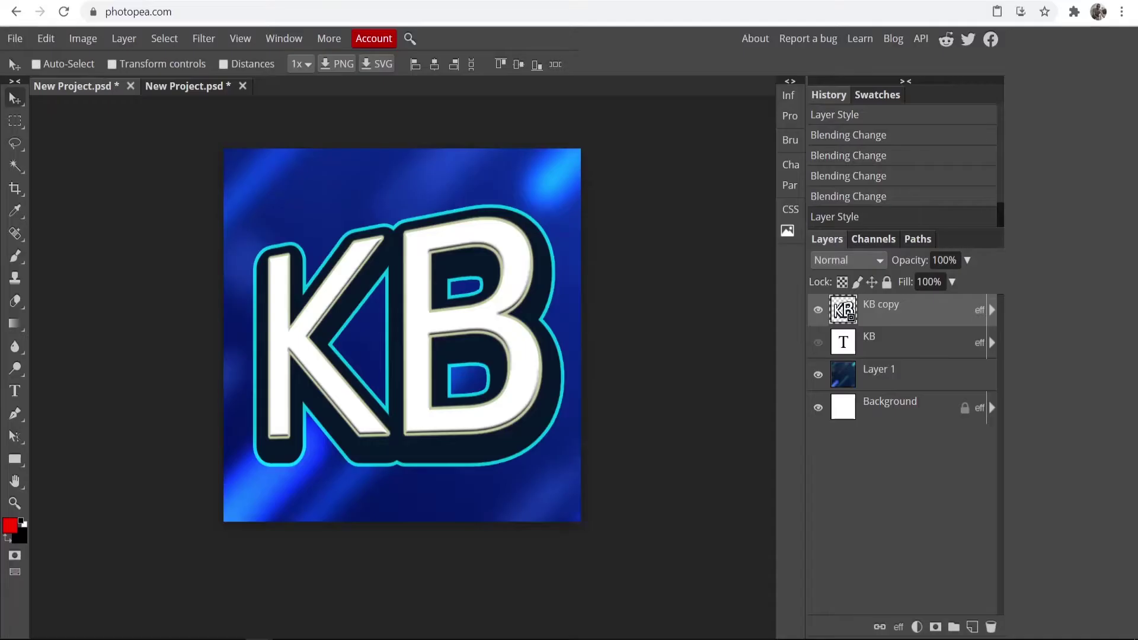
Paste the purple image into the blank guided document and move it toward the centre
{"action": "left_click", "coordinate": [190, 87]}
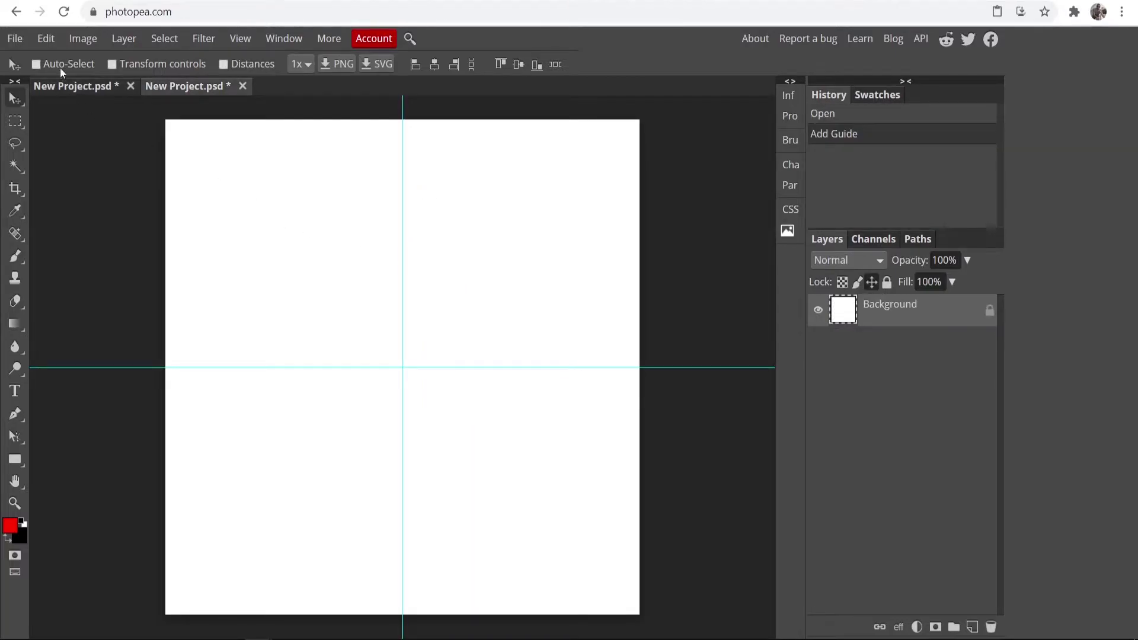
{"action": "left_click", "coordinate": [46, 41]}
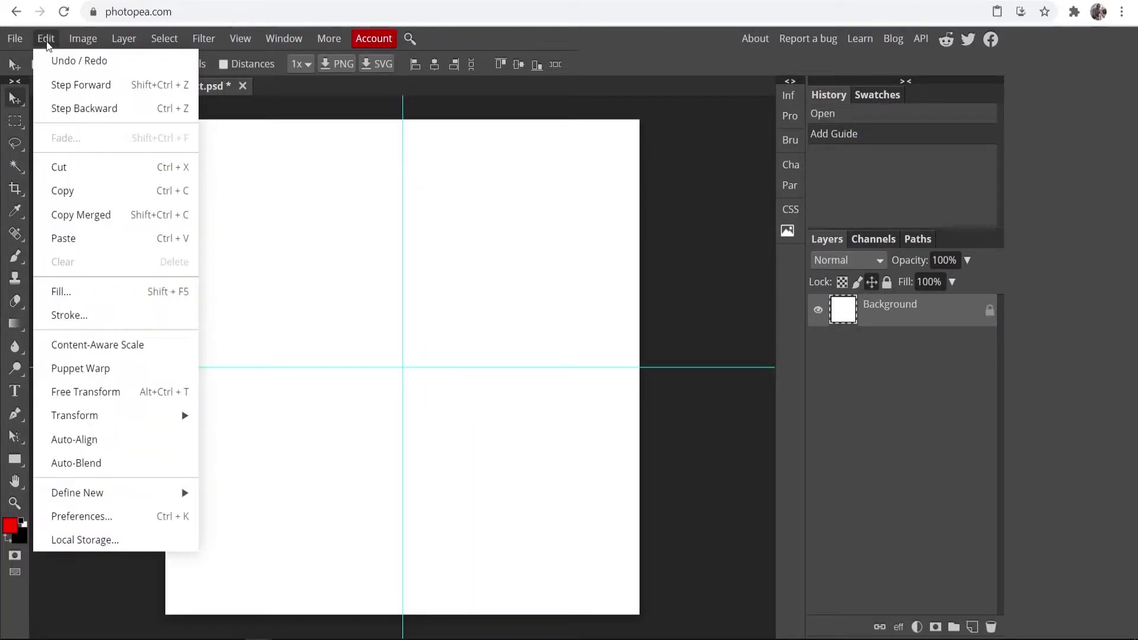
{"action": "left_click", "coordinate": [64, 238]}
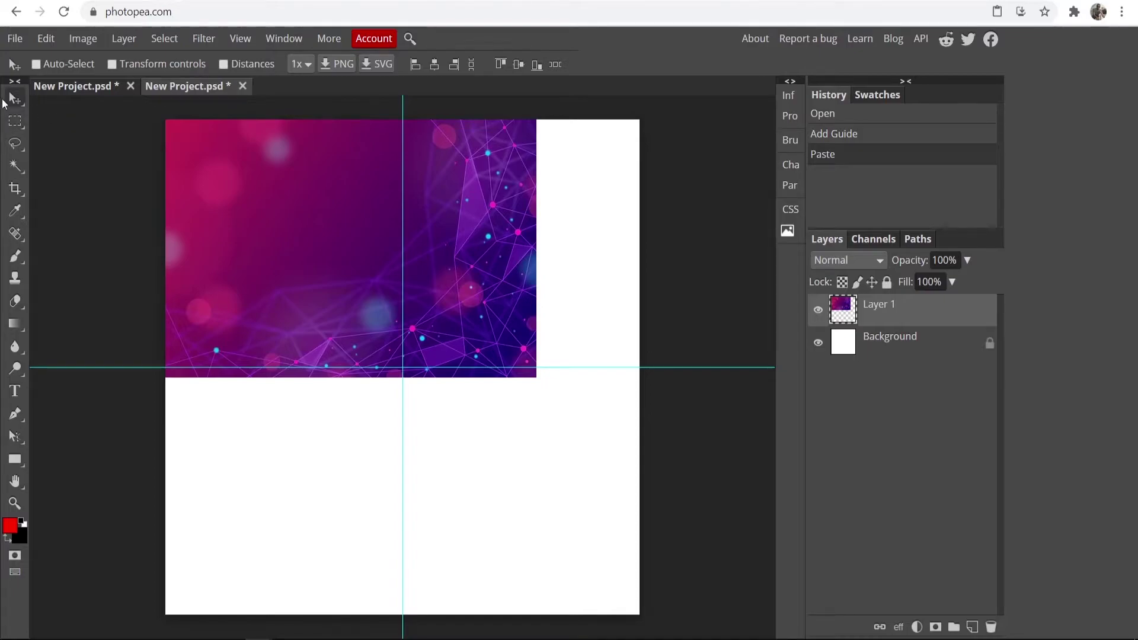
{"action": "left_click_drag", "start_coordinate": [291, 195], "coordinate": [272, 222]}
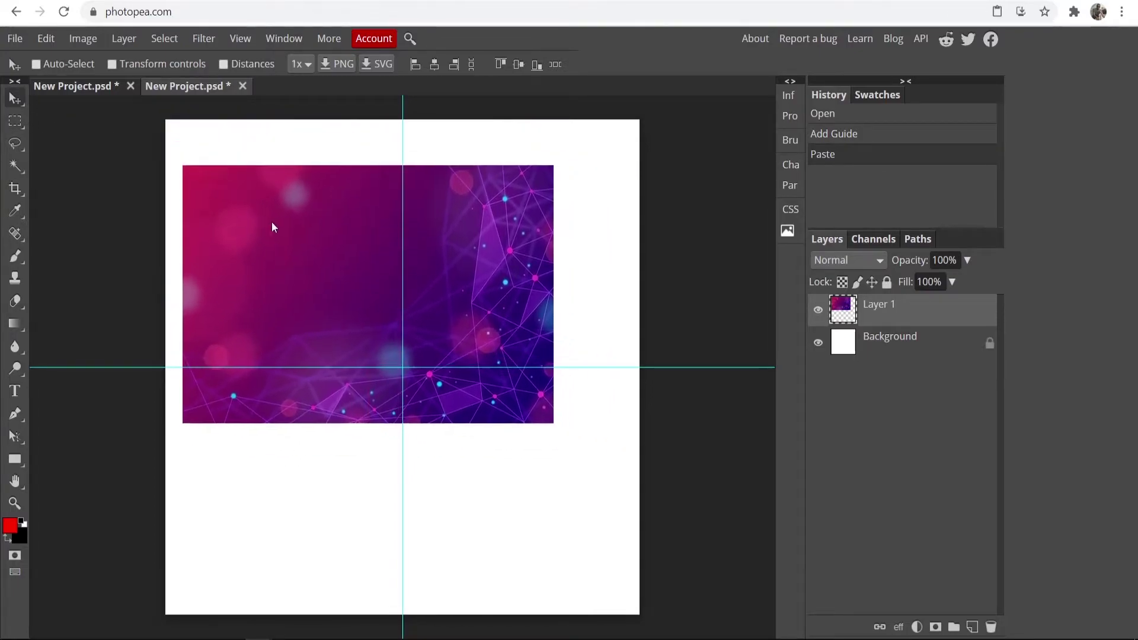
Scale the purple image to about 214% to cover the canvas, then open the Background layer's style
{"action": "left_click", "coordinate": [112, 64]}
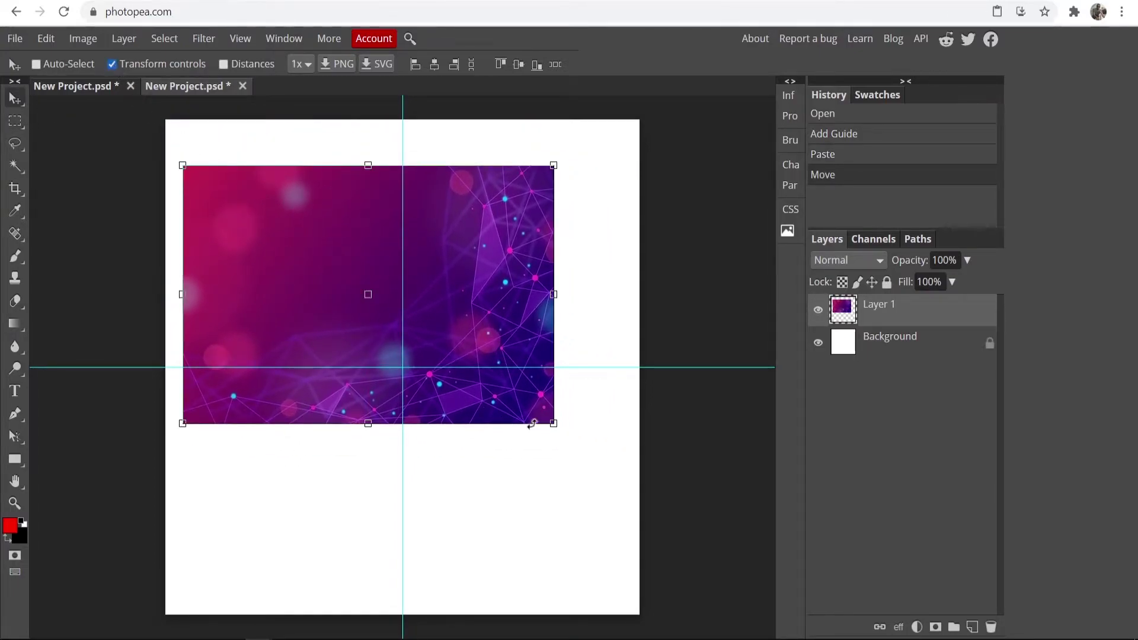
{"action": "left_click_drag", "start_coordinate": [553, 423], "coordinate": [1029, 536]}
{"action": "left_click_drag", "start_coordinate": [530, 453], "coordinate": [420, 338]}
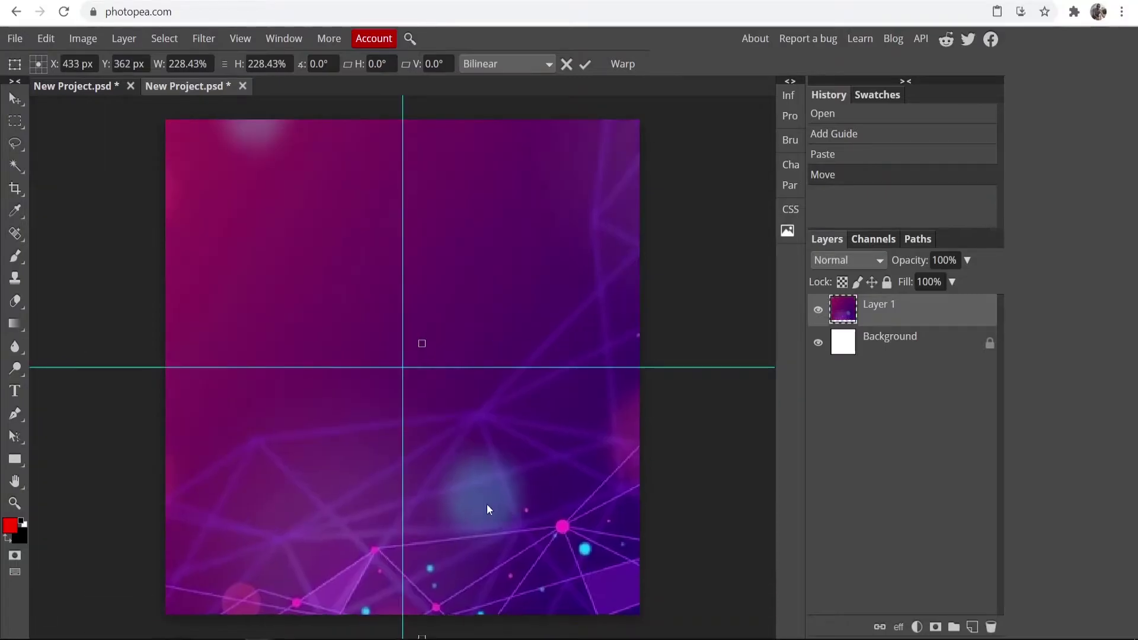
{"action": "key", "text": "ctrl+z"}
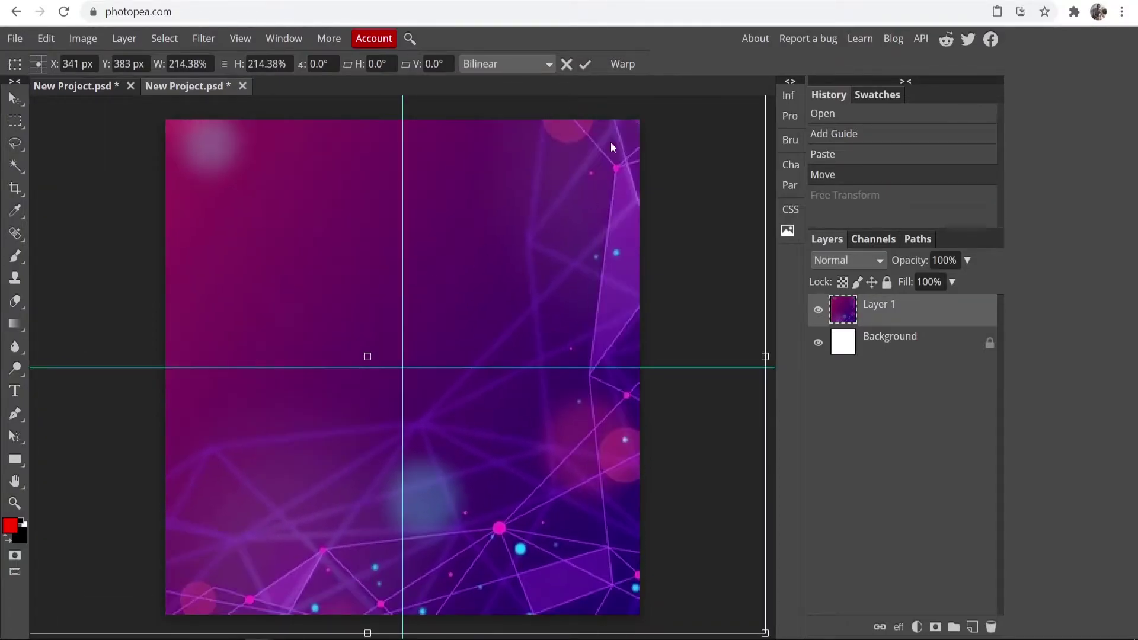
{"action": "left_click", "coordinate": [584, 64]}
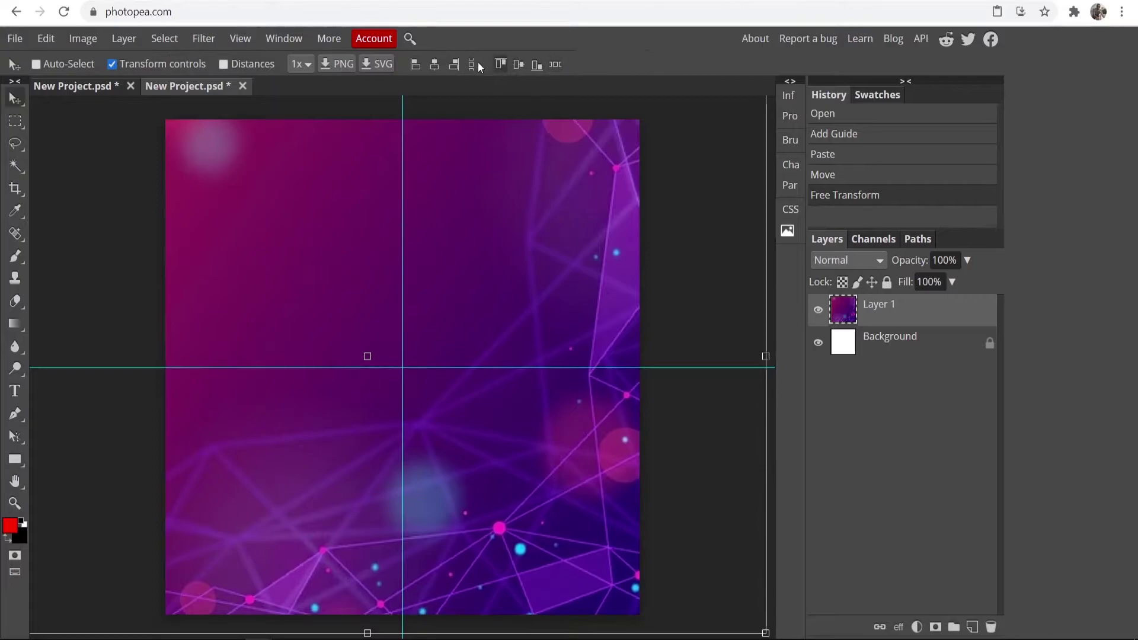
{"action": "left_click", "coordinate": [113, 63]}
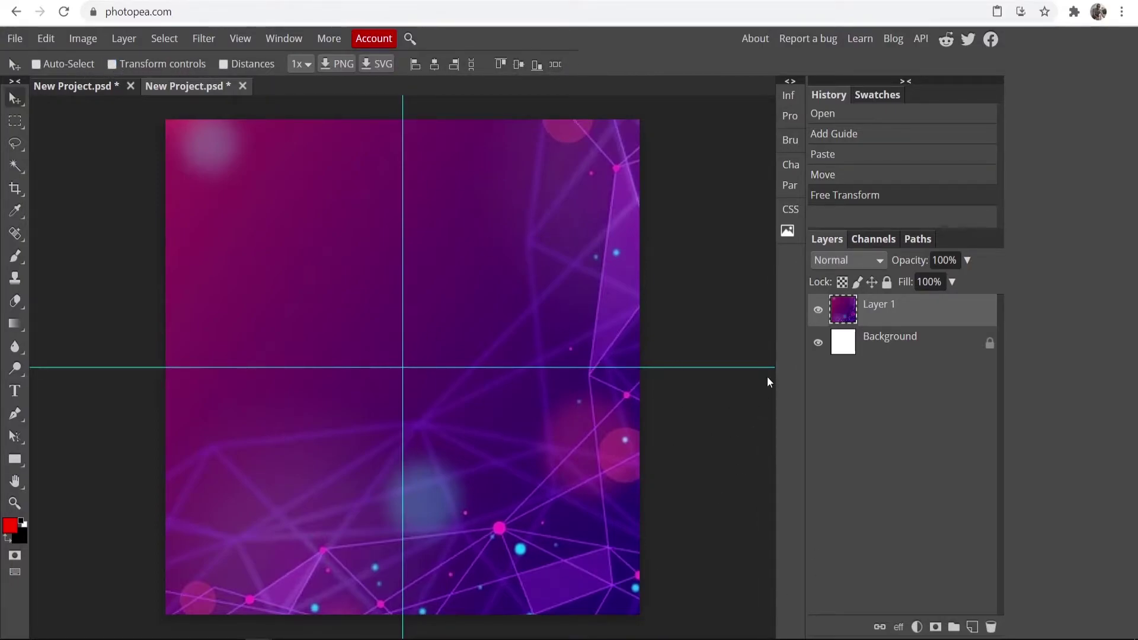
{"action": "left_click", "coordinate": [930, 356]}
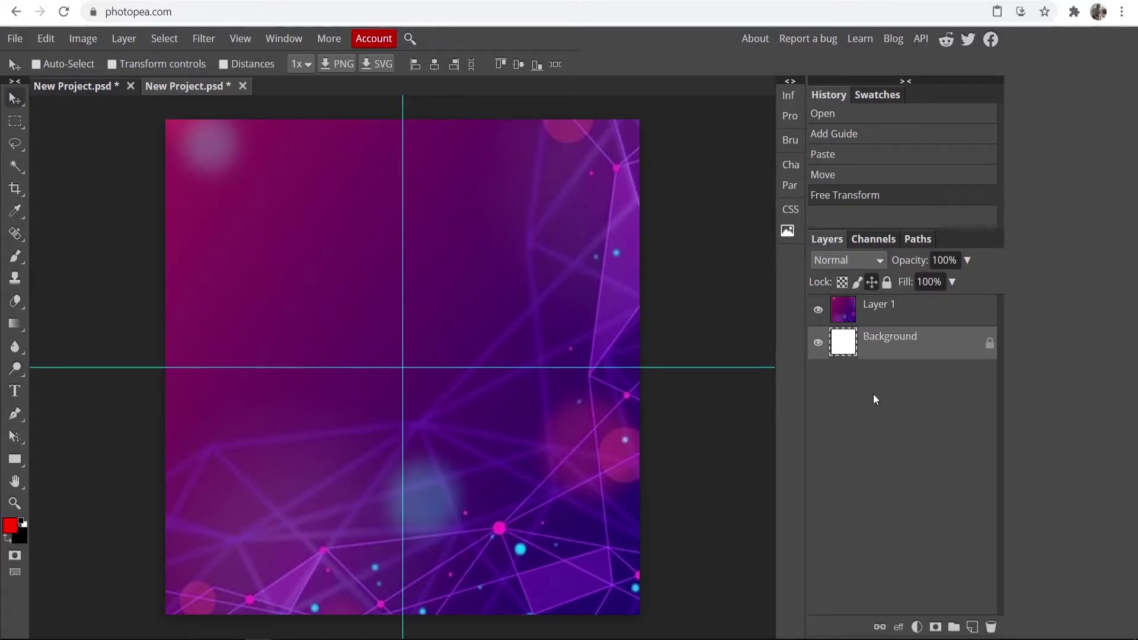
{"action": "double_click", "coordinate": [950, 345]}
Give the Background layer a #82145b Color Overlay sampled from the purple image
{"action": "mouse_move", "coordinate": [727, 176]}
{"action": "left_mouse_down"}
{"action": "mouse_move", "coordinate": [872, 152]}
{"action": "mouse_move", "coordinate": [728, 157]}
{"action": "left_mouse_up"}
{"action": "left_click", "coordinate": [810, 346]}
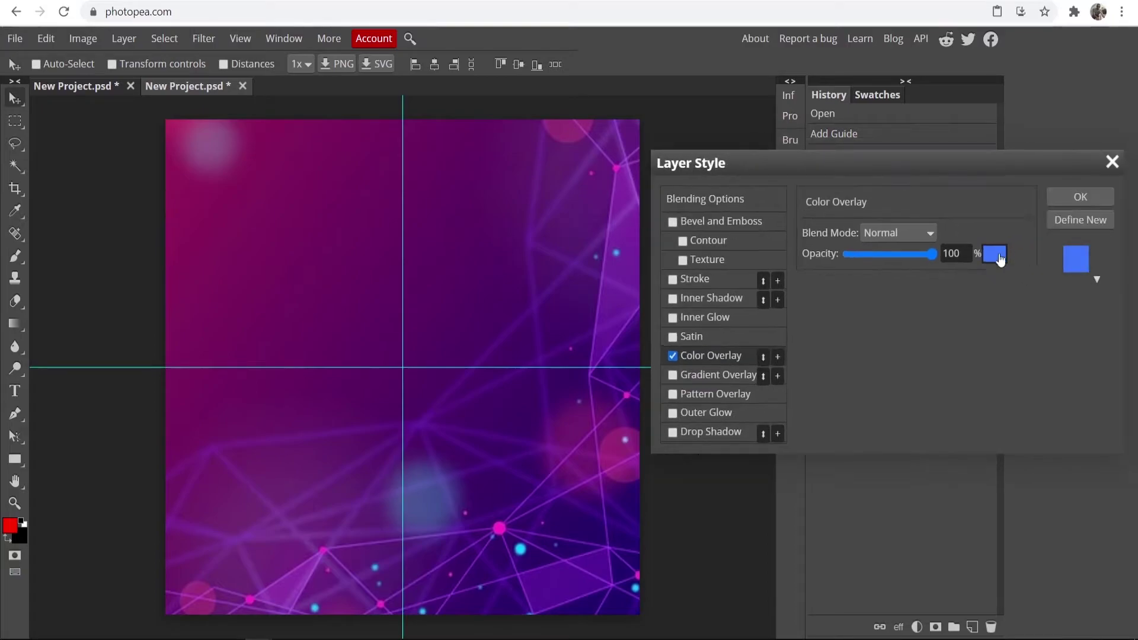
{"action": "left_click", "coordinate": [994, 253]}
{"action": "left_click_drag", "start_coordinate": [523, 260], "coordinate": [697, 215]}
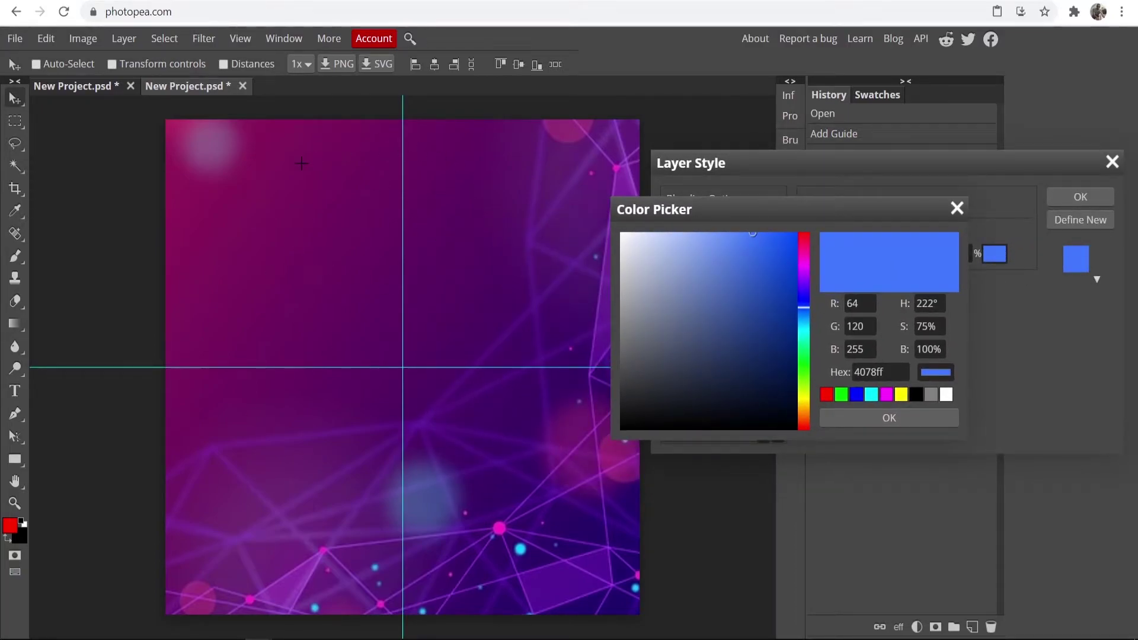
{"action": "left_click", "coordinate": [190, 274]}
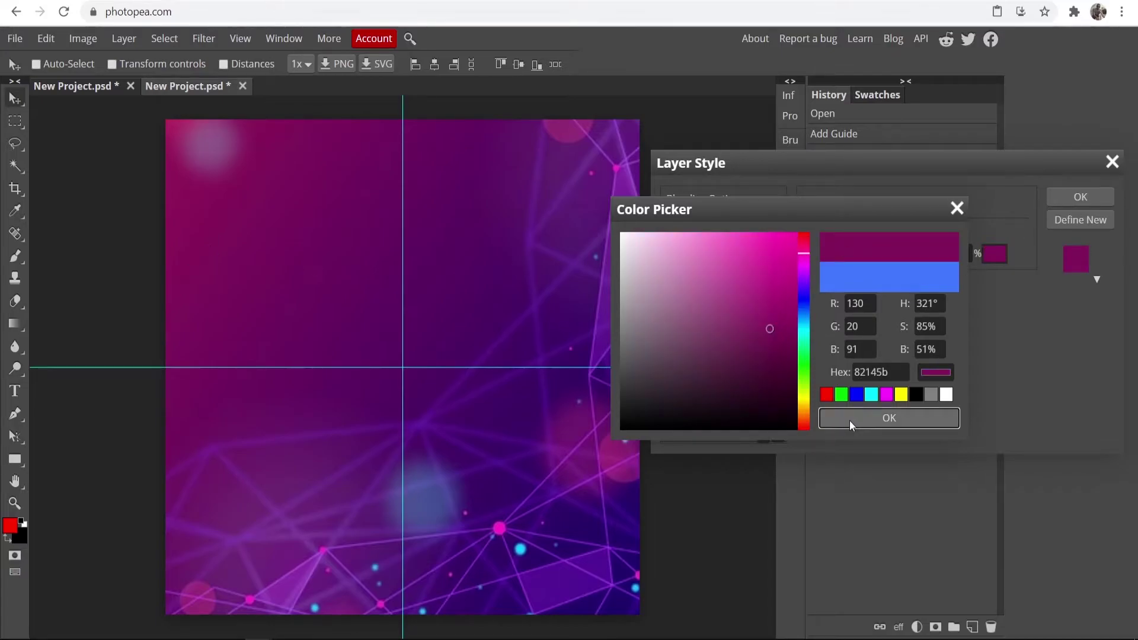
{"action": "left_click", "coordinate": [888, 418]}
{"action": "left_click", "coordinate": [1069, 195]}
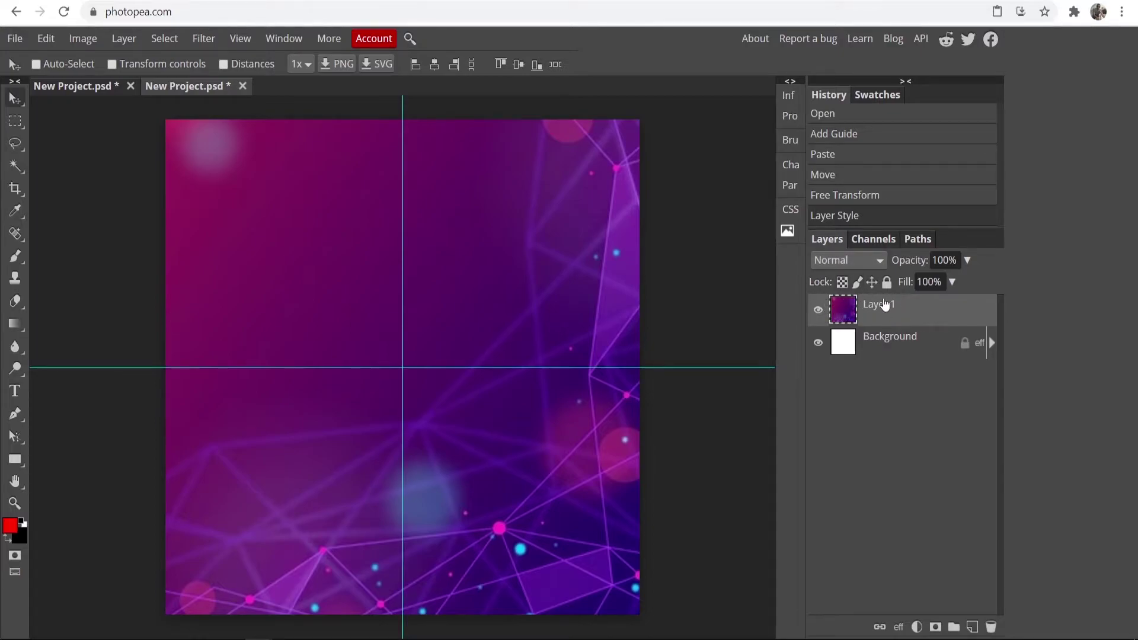
Try Darken, Linear Burn and Overlay blend modes on Layer 1
{"action": "left_click", "coordinate": [842, 260]}
{"action": "left_click", "coordinate": [836, 318]}
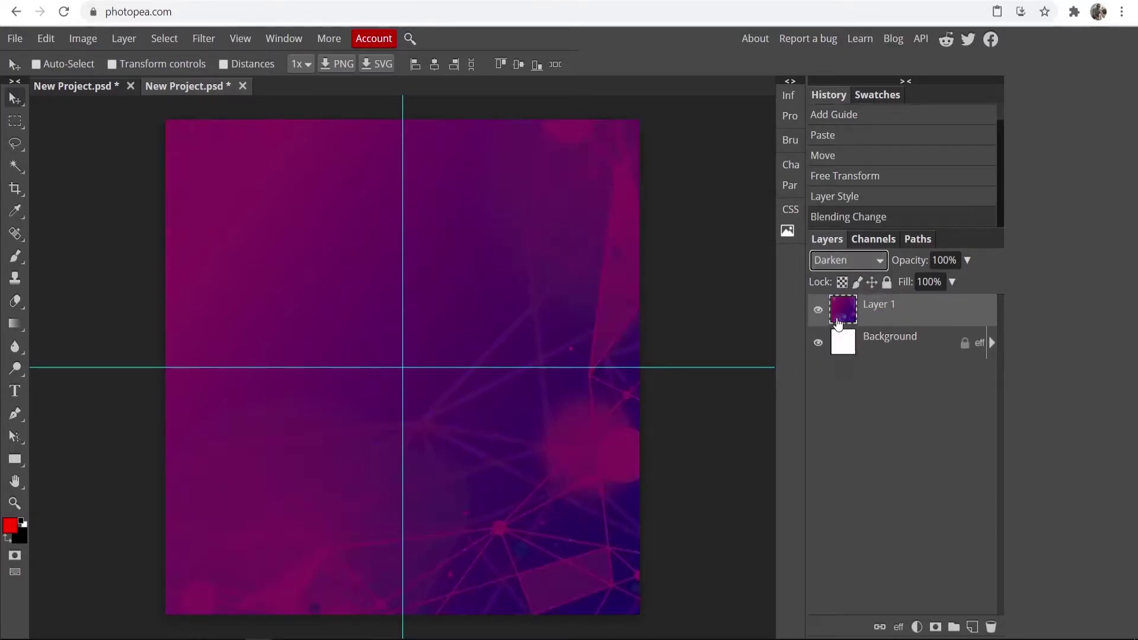
{"action": "left_click", "coordinate": [836, 261]}
{"action": "left_click", "coordinate": [857, 362]}
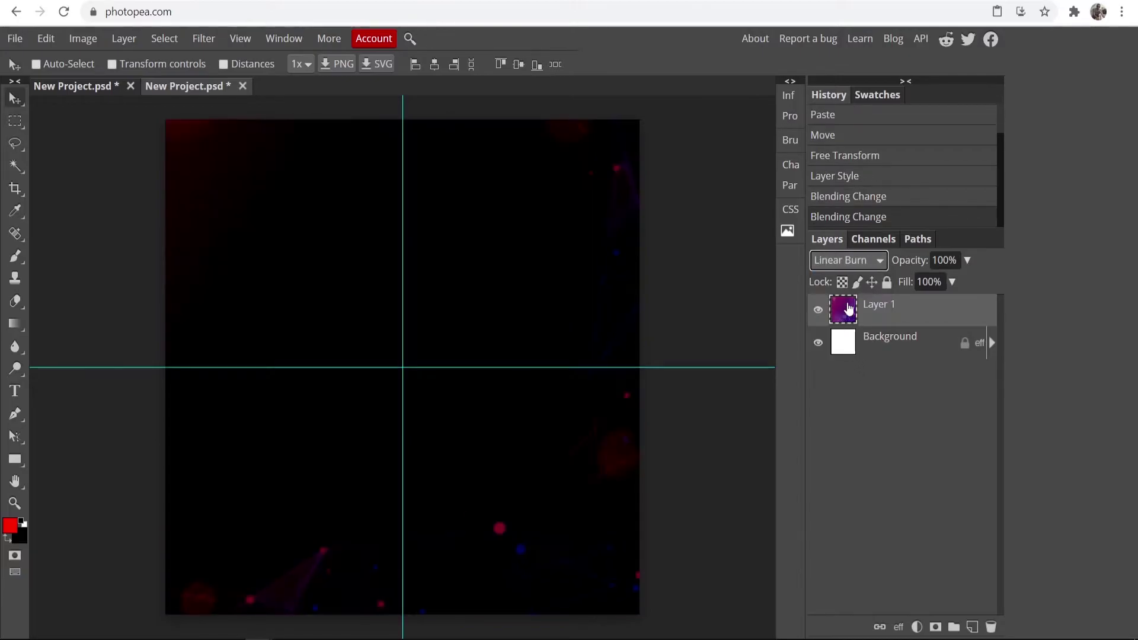
{"action": "left_click", "coordinate": [841, 260]}
{"action": "left_click", "coordinate": [849, 363]}
{"action": "left_click", "coordinate": [844, 262]}
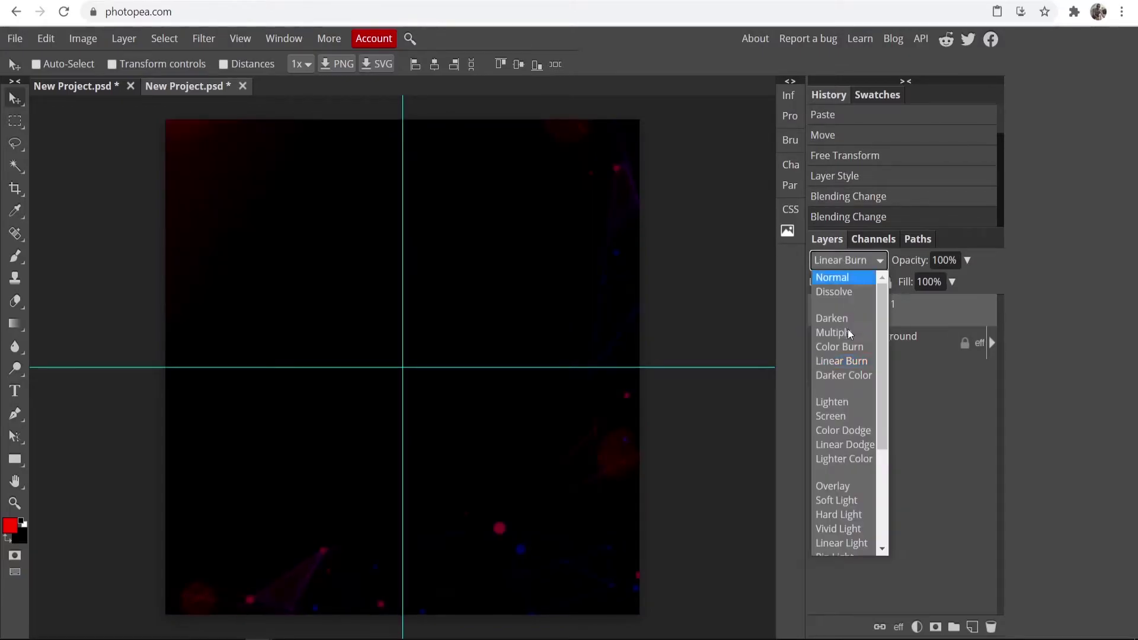
{"action": "left_click", "coordinate": [849, 487]}
Try Subtract, Dissolve and Multiply blending, then settle on Darken for Layer 1
{"action": "left_click", "coordinate": [847, 260]}
{"action": "scroll", "coordinate": [847, 469], "scroll_direction": "down", "scroll_amount": 3}
{"action": "left_click", "coordinate": [842, 470]}
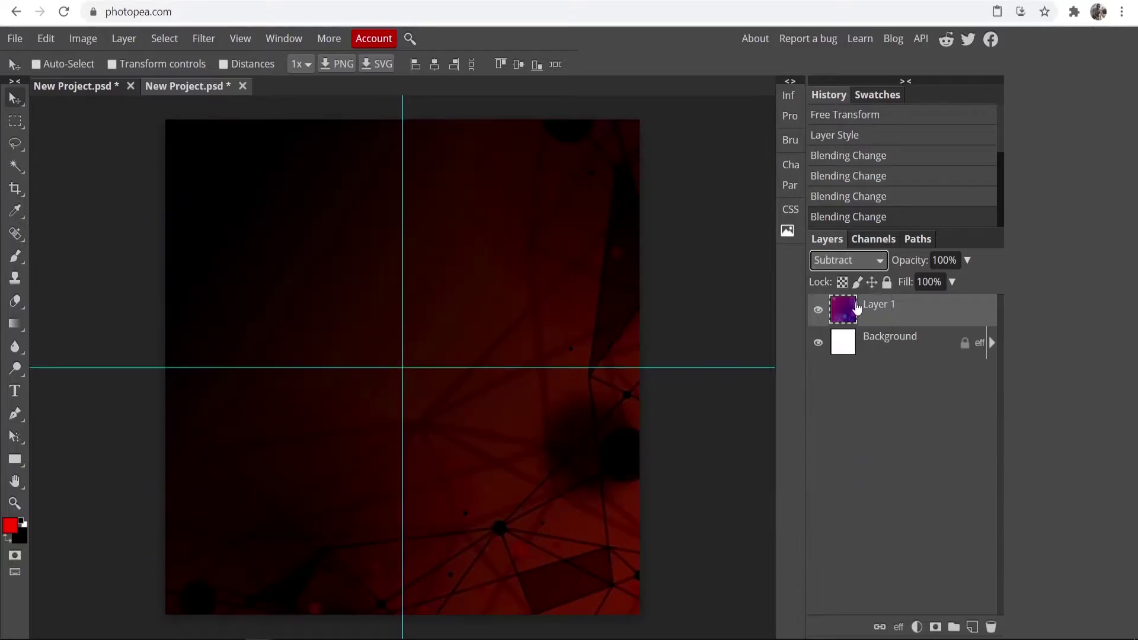
{"action": "left_click", "coordinate": [835, 261]}
{"action": "left_click", "coordinate": [832, 282]}
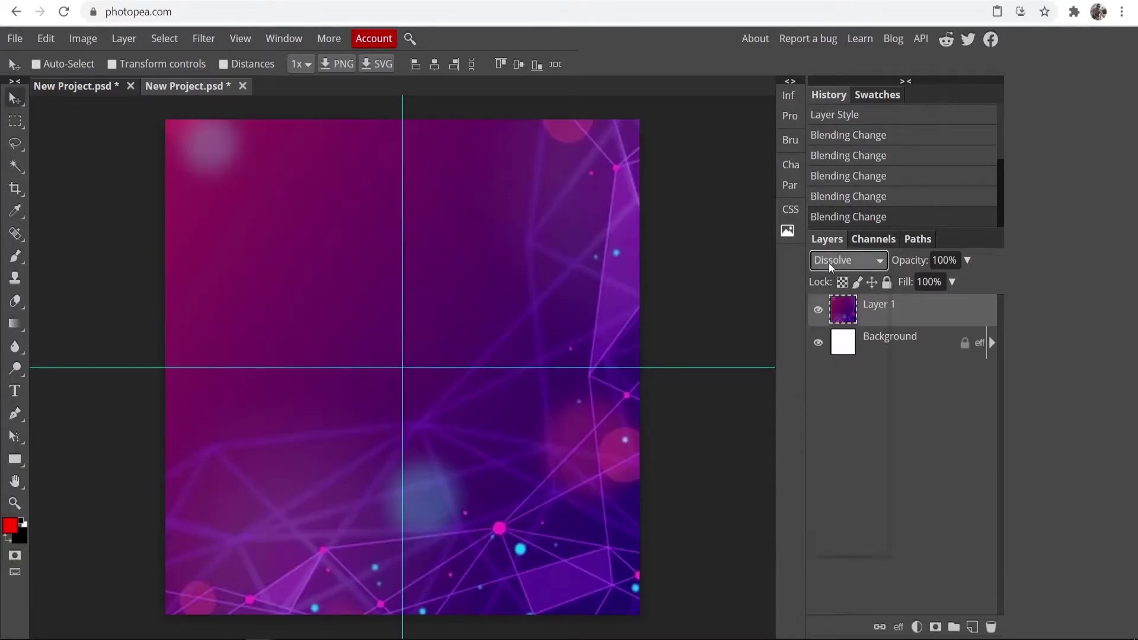
{"action": "left_click", "coordinate": [831, 264]}
{"action": "left_click", "coordinate": [832, 331]}
{"action": "left_click", "coordinate": [836, 262]}
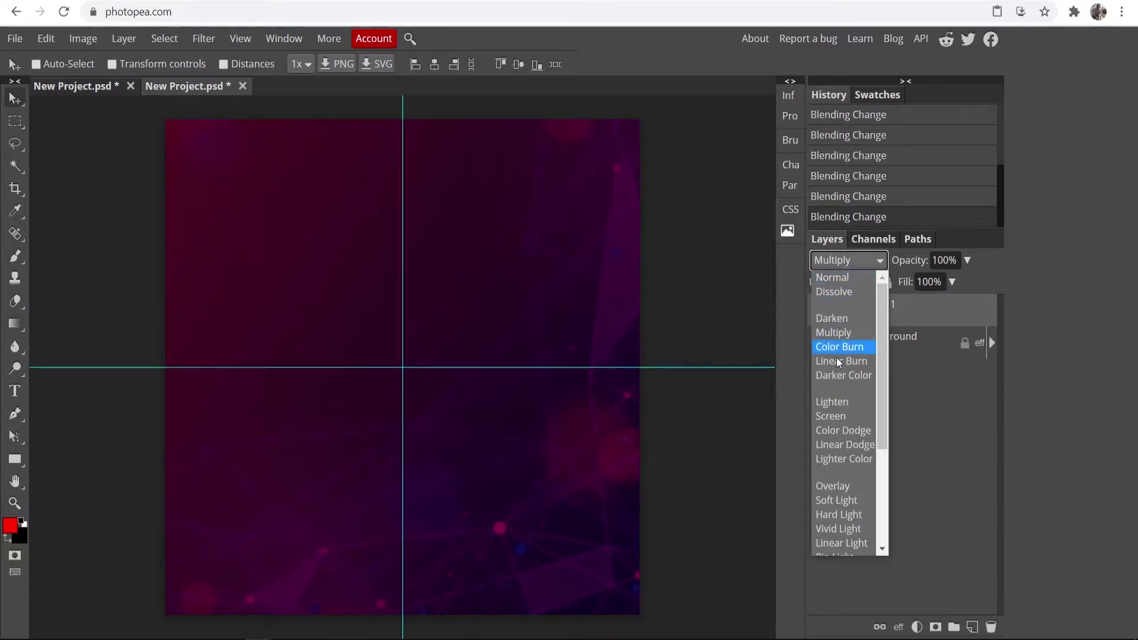
{"action": "left_click", "coordinate": [827, 323]}
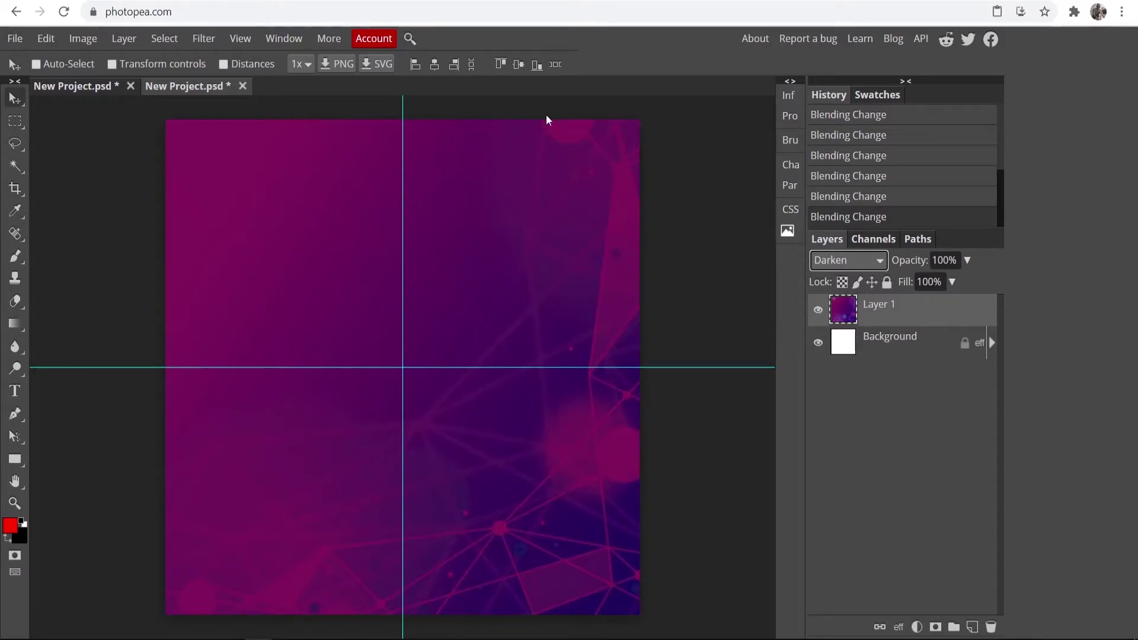
Apply a Gaussian Blur of about 8.8 px to the purple image layer
{"action": "left_click", "coordinate": [199, 45]}
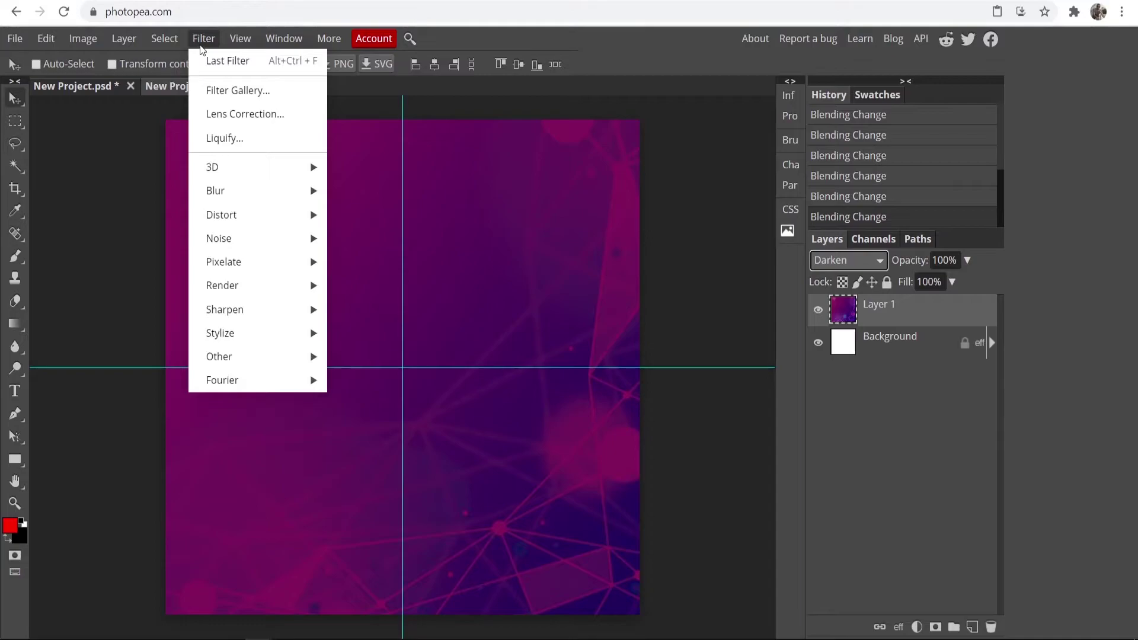
{"action": "mouse_move", "coordinate": [261, 197]}
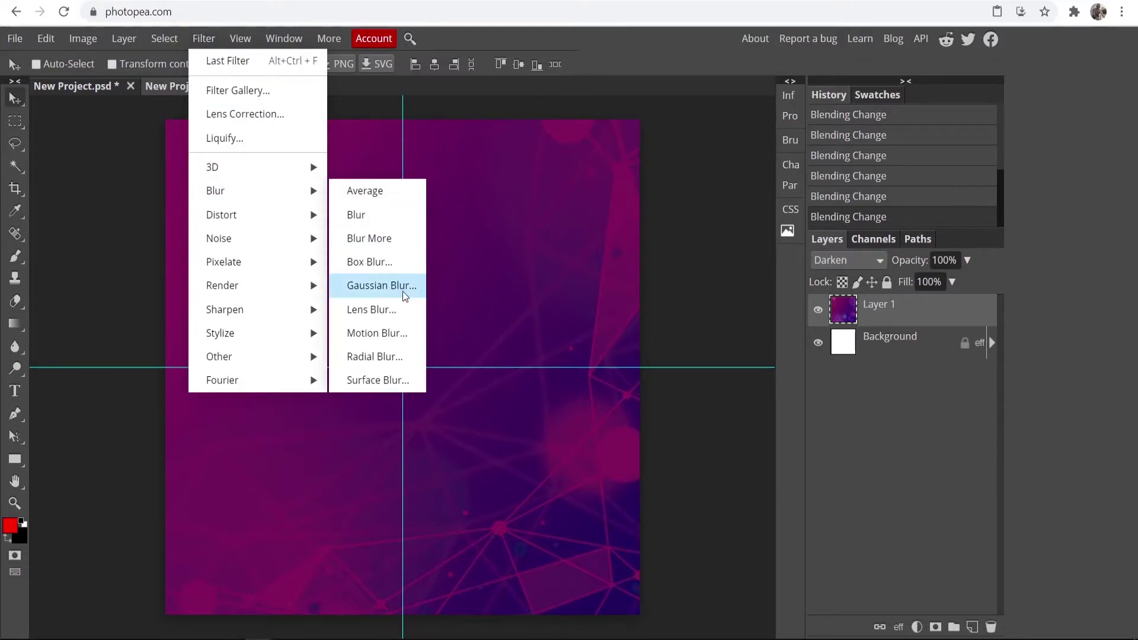
{"action": "left_click", "coordinate": [430, 287]}
{"action": "left_click_drag", "start_coordinate": [746, 225], "coordinate": [718, 231]}
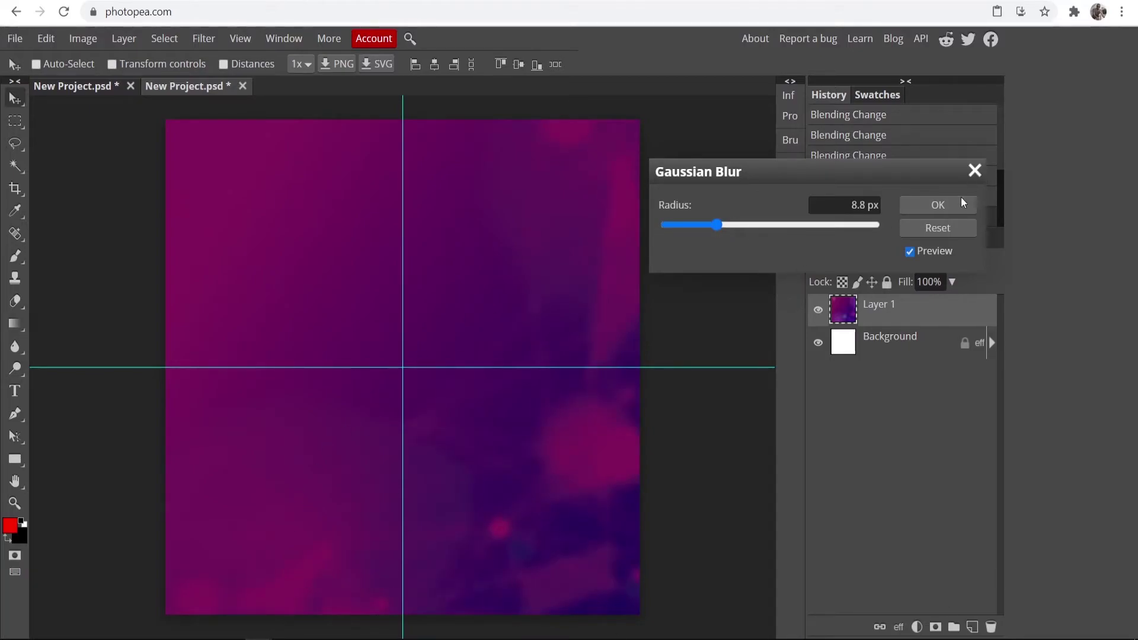
{"action": "left_click", "coordinate": [938, 205]}
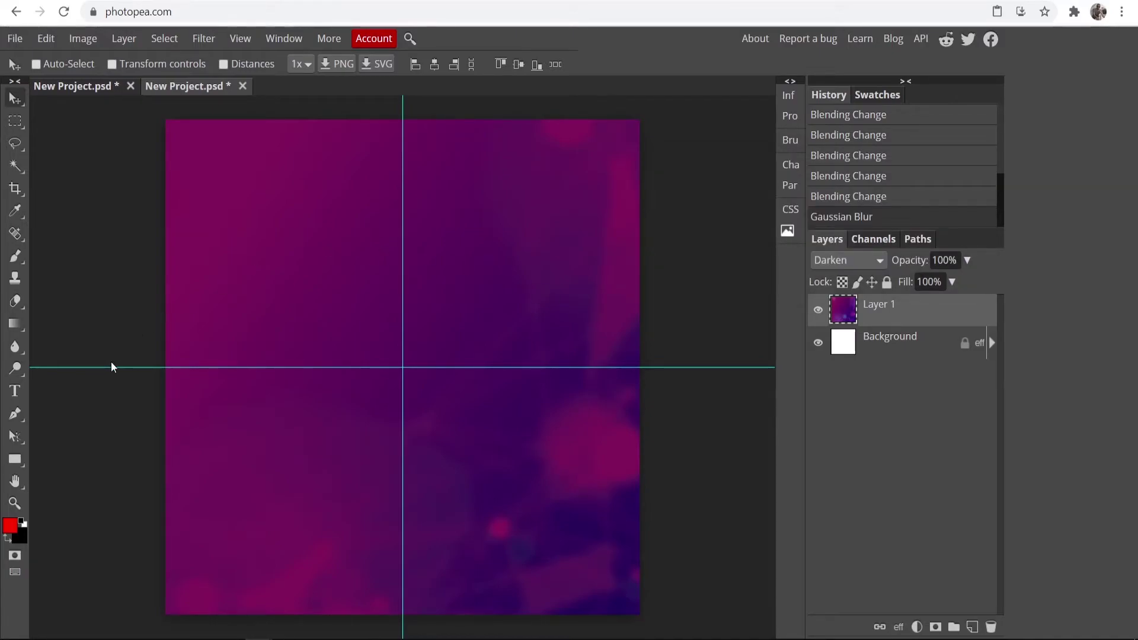
Add a text layer reading 'KB'
{"action": "left_click", "coordinate": [15, 390]}
{"action": "left_click", "coordinate": [369, 248]}
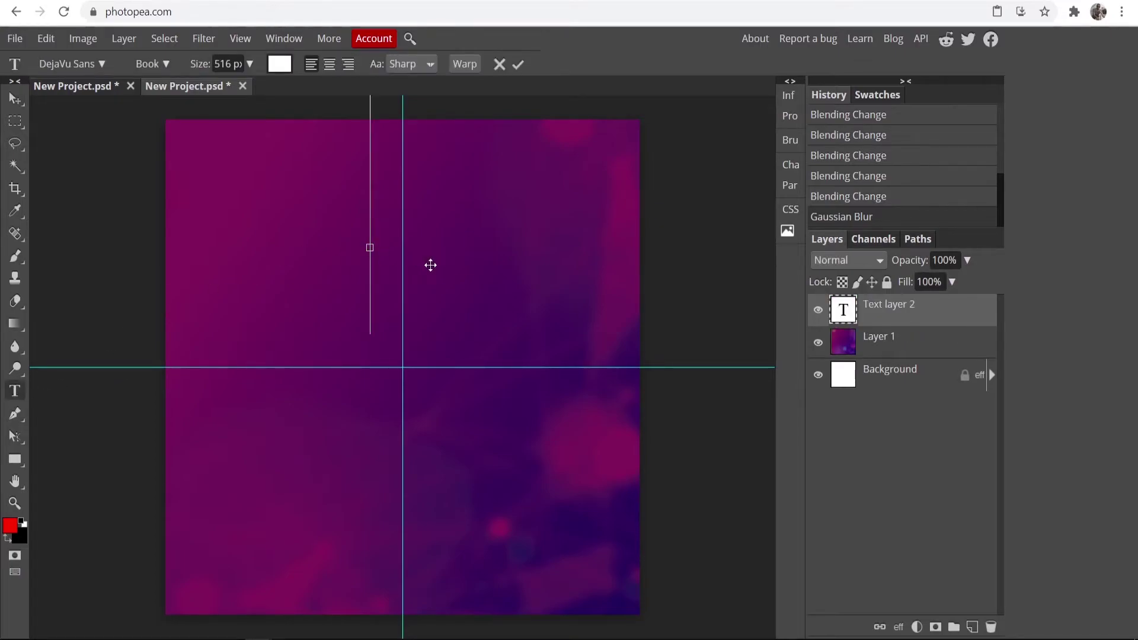
{"action": "type", "text": "Ku"}
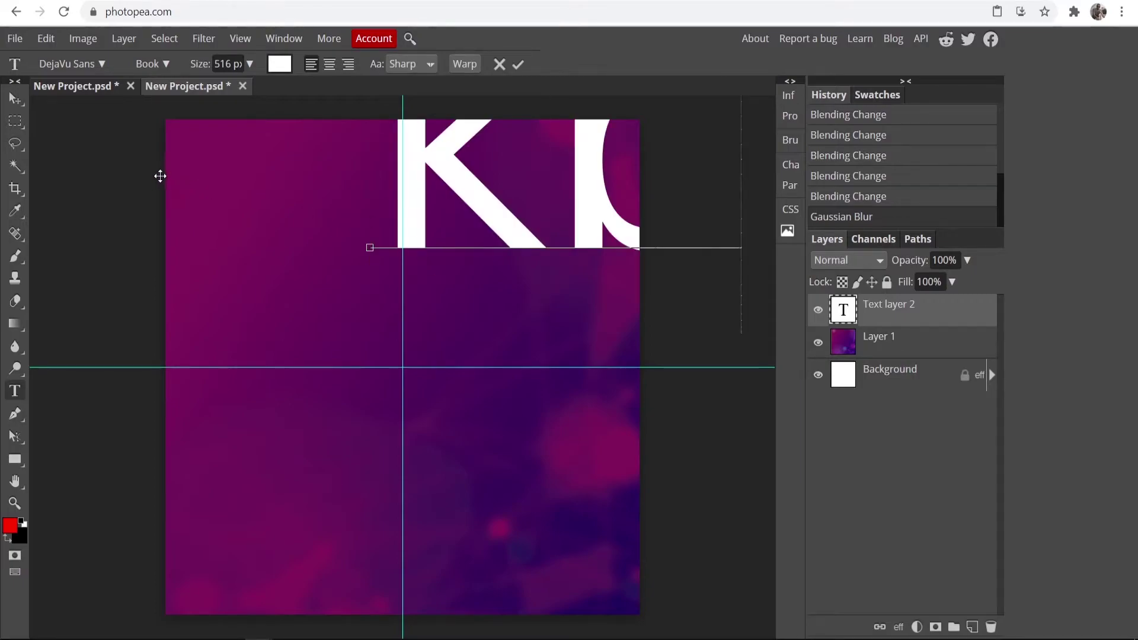
{"action": "key", "text": "BackSpace"}
{"action": "key", "text": "BackSpace"}
{"action": "type", "text": "KB"}
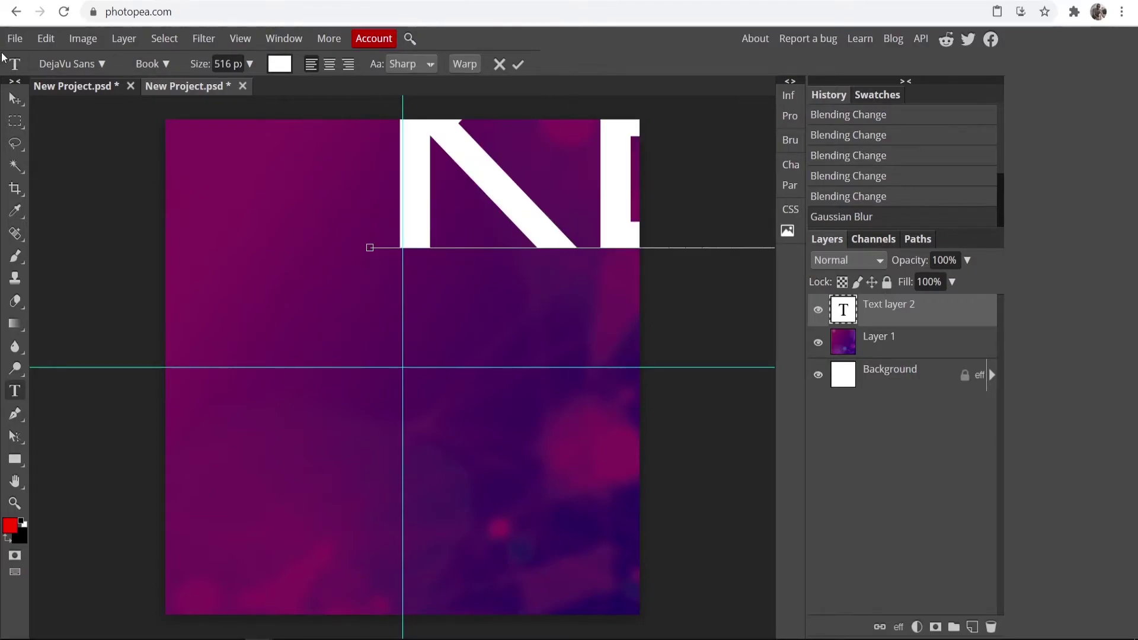
{"action": "key", "text": "Escape"}
Move the KB text to the centre of the purple square
{"action": "key", "text": "v"}
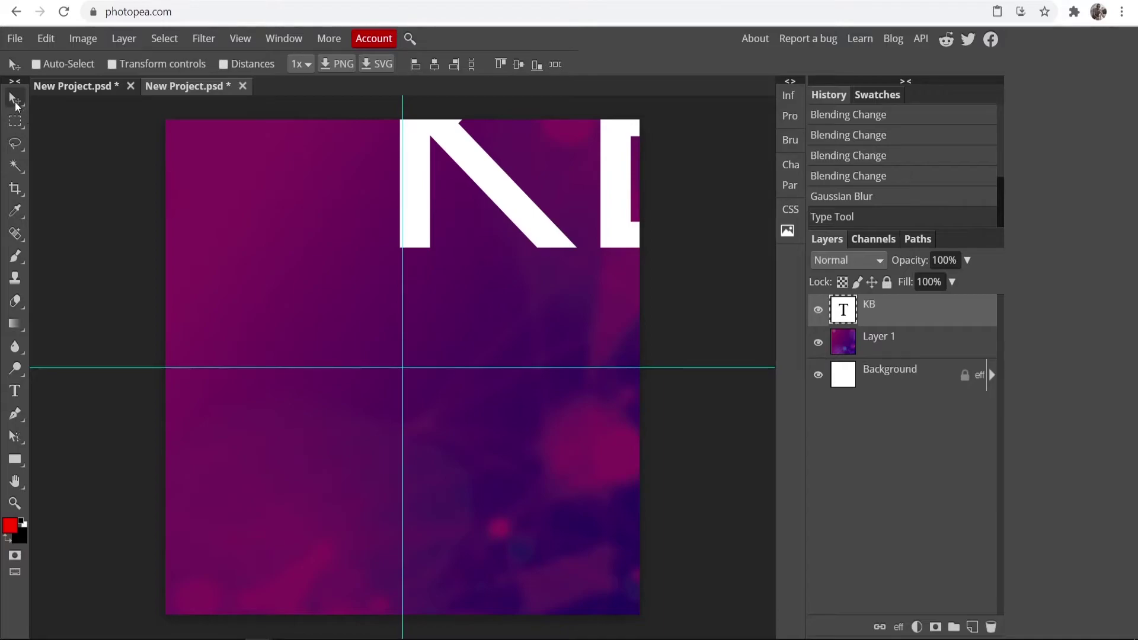
{"action": "left_click_drag", "start_coordinate": [495, 169], "coordinate": [313, 404]}
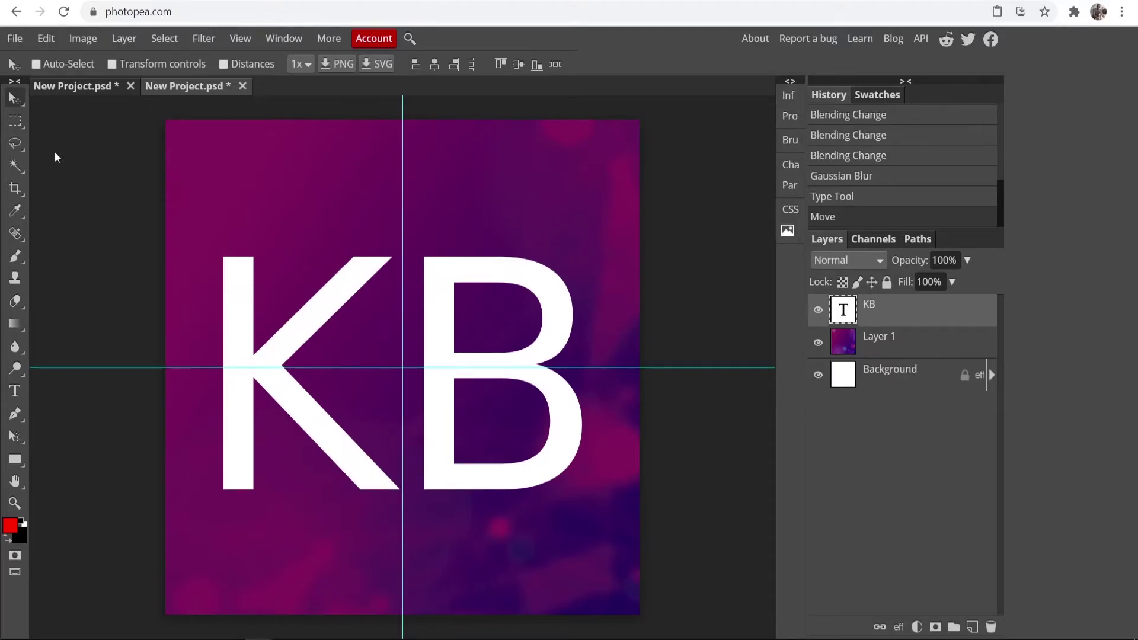
{"action": "left_click", "coordinate": [15, 390]}
Select all of the KB text and scroll through the available fonts
{"action": "double_click", "coordinate": [242, 376]}
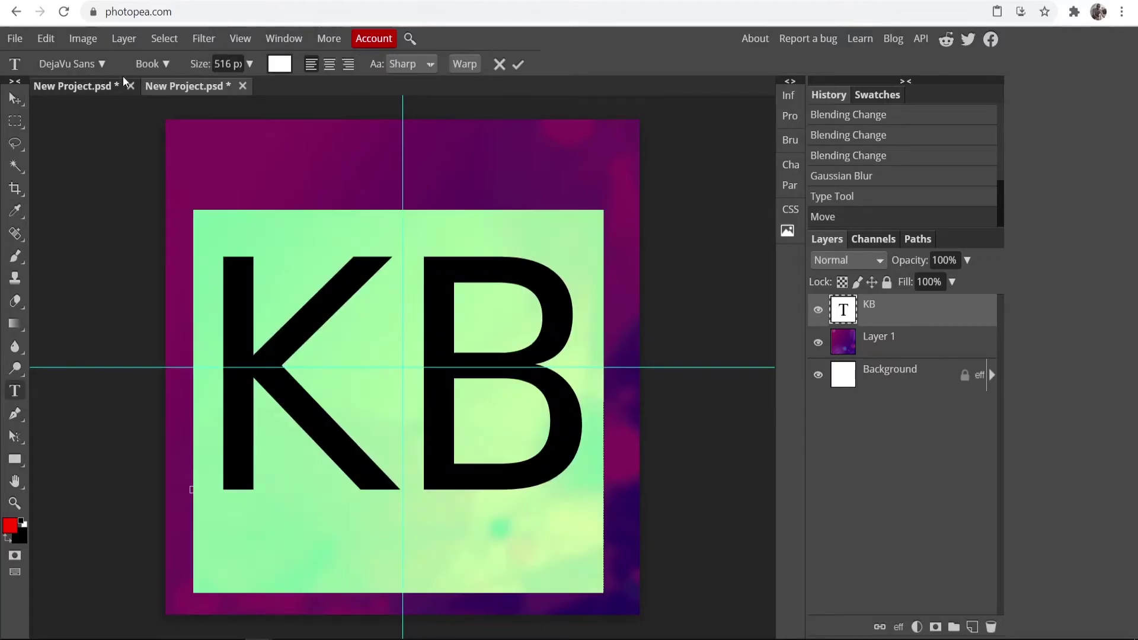
{"action": "left_click", "coordinate": [95, 70]}
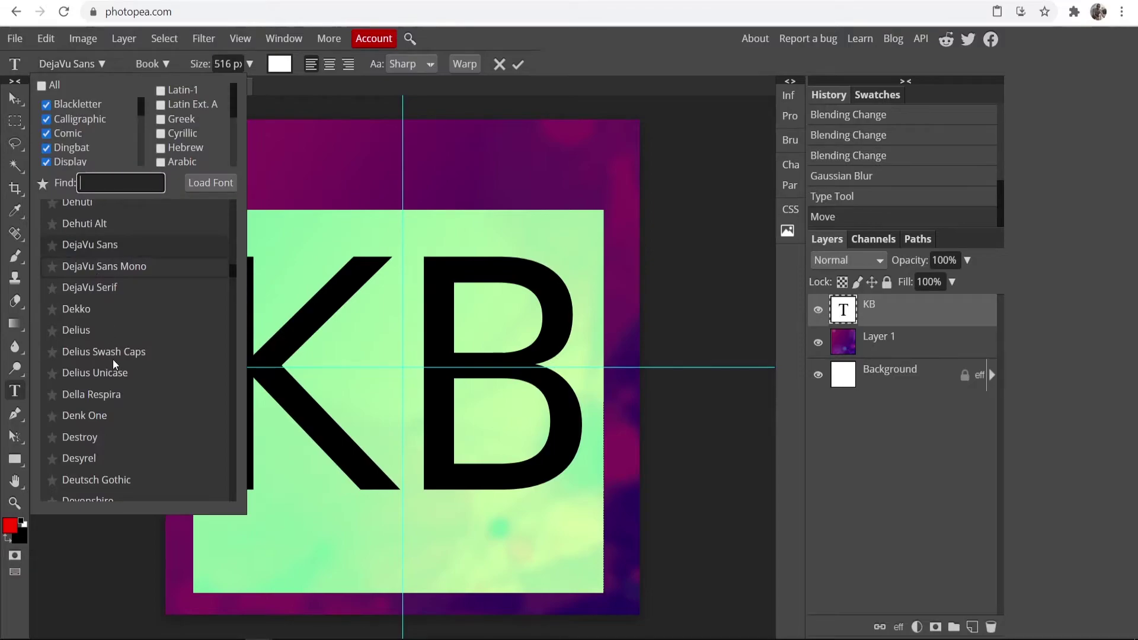
{"action": "scroll", "coordinate": [116, 345], "scroll_direction": "down", "scroll_amount": 5}
{"action": "scroll", "coordinate": [198, 200], "scroll_direction": "up", "scroll_amount": 5}
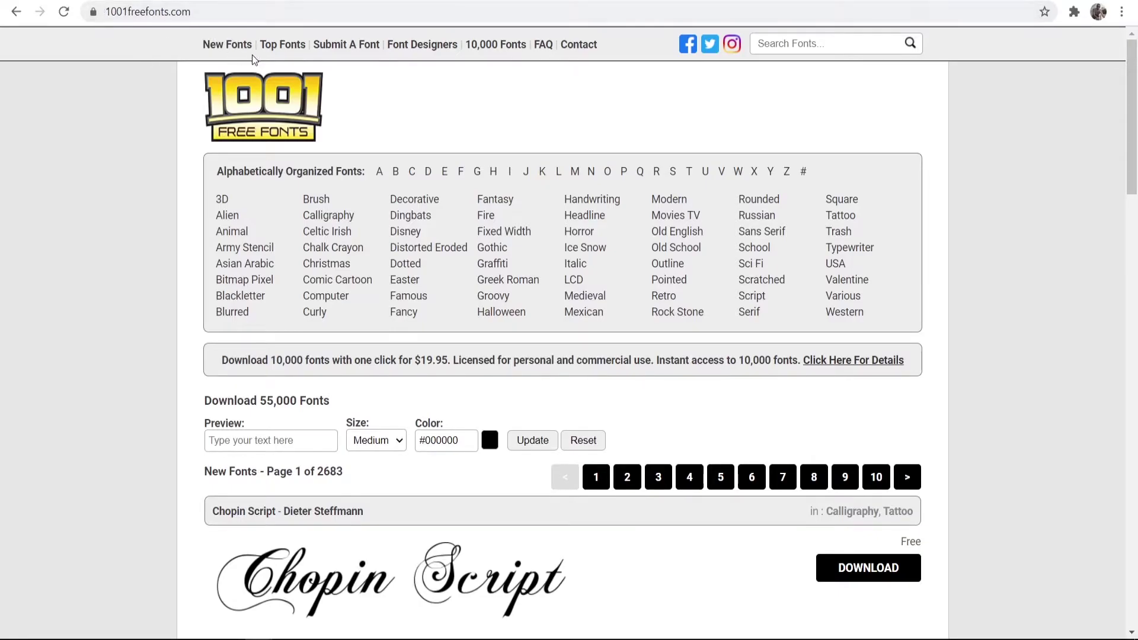
Scroll down through the New Fonts listing on 1001freefonts.com
{"action": "scroll", "coordinate": [681, 207], "scroll_direction": "down", "scroll_amount": 9}
{"action": "scroll", "coordinate": [714, 193], "scroll_direction": "down", "scroll_amount": 3}
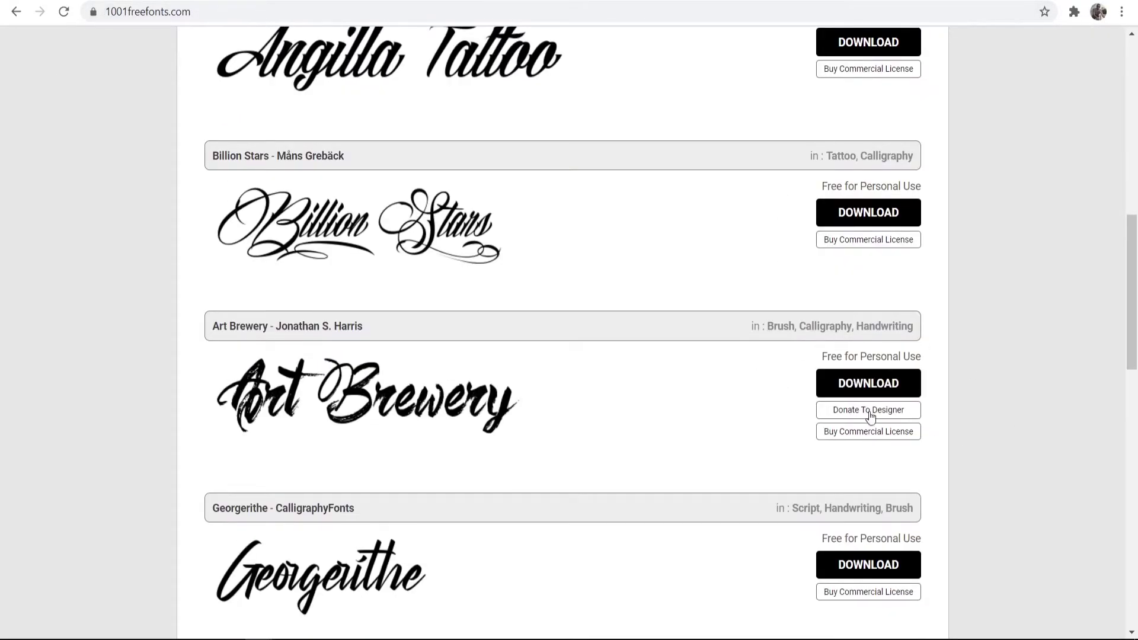
{"action": "scroll", "coordinate": [819, 272], "scroll_direction": "down", "scroll_amount": 7}
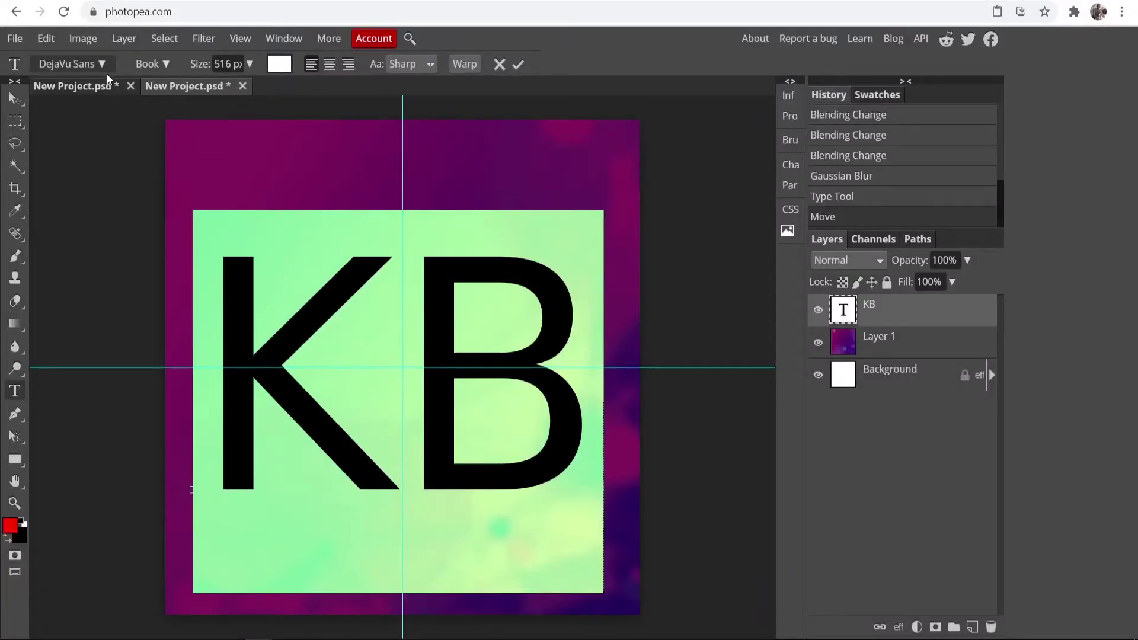
Close the font list without changing the font and commit the white KB text
{"action": "left_click", "coordinate": [106, 66]}
{"action": "left_click", "coordinate": [105, 66]}
{"action": "scroll", "coordinate": [149, 261], "scroll_direction": "down", "scroll_amount": 1}
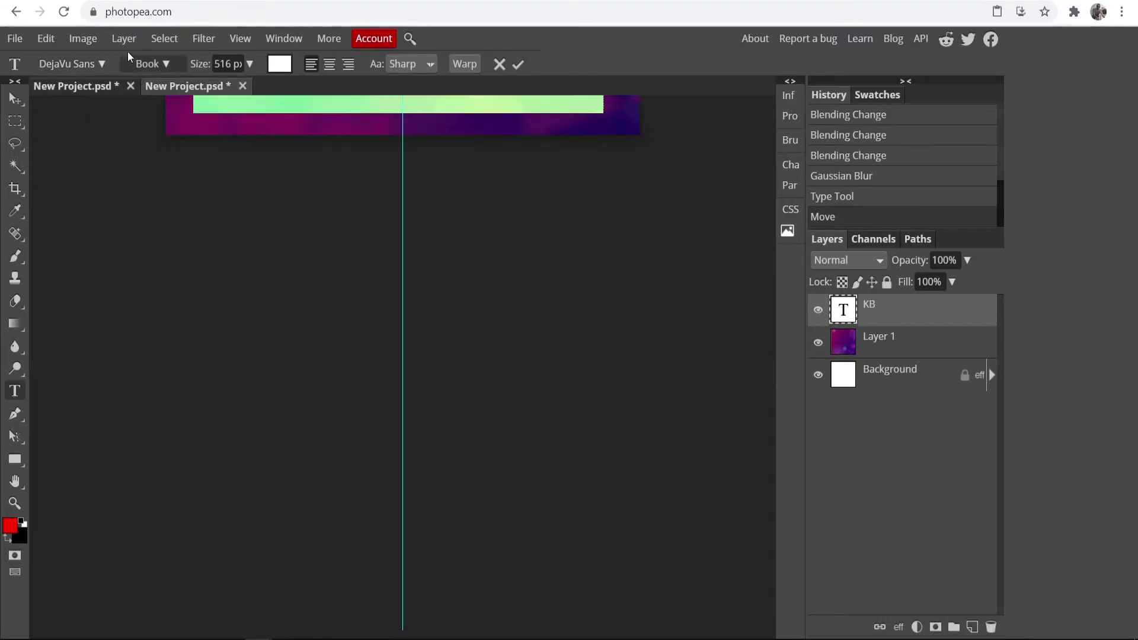
{"action": "scroll", "coordinate": [173, 210], "scroll_direction": "up", "scroll_amount": 3}
{"action": "left_click", "coordinate": [14, 99]}
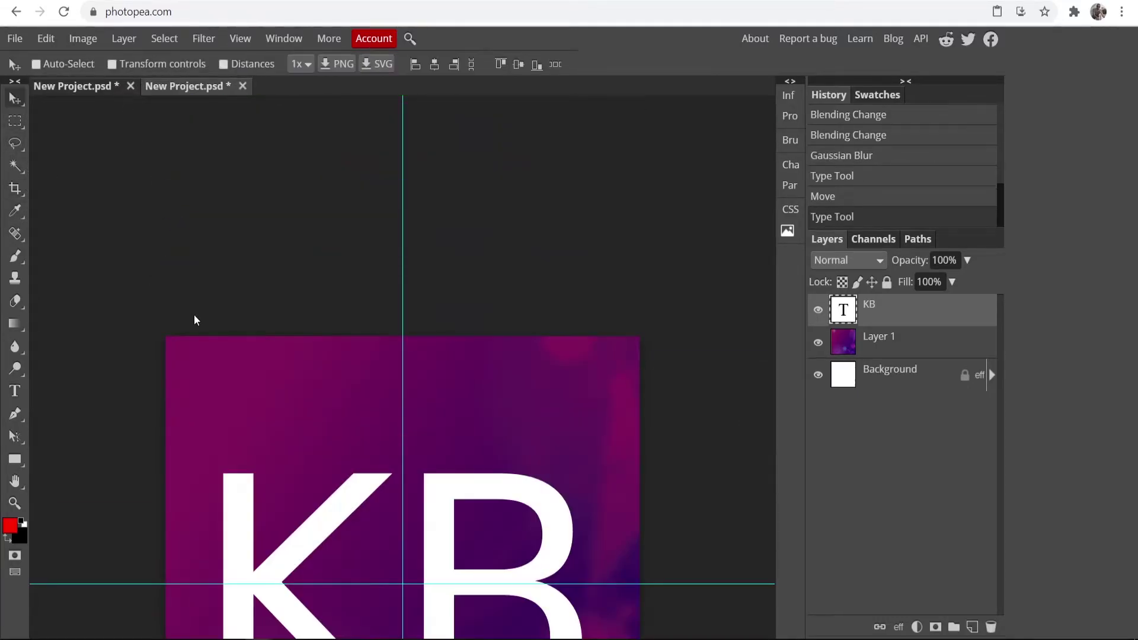
Nudge the KB text slightly higher, then switch to the blue KB logo project
{"action": "scroll", "coordinate": [195, 318], "scroll_direction": "down", "scroll_amount": 4}
{"action": "scroll", "coordinate": [445, 400], "scroll_direction": "up", "scroll_amount": 3}
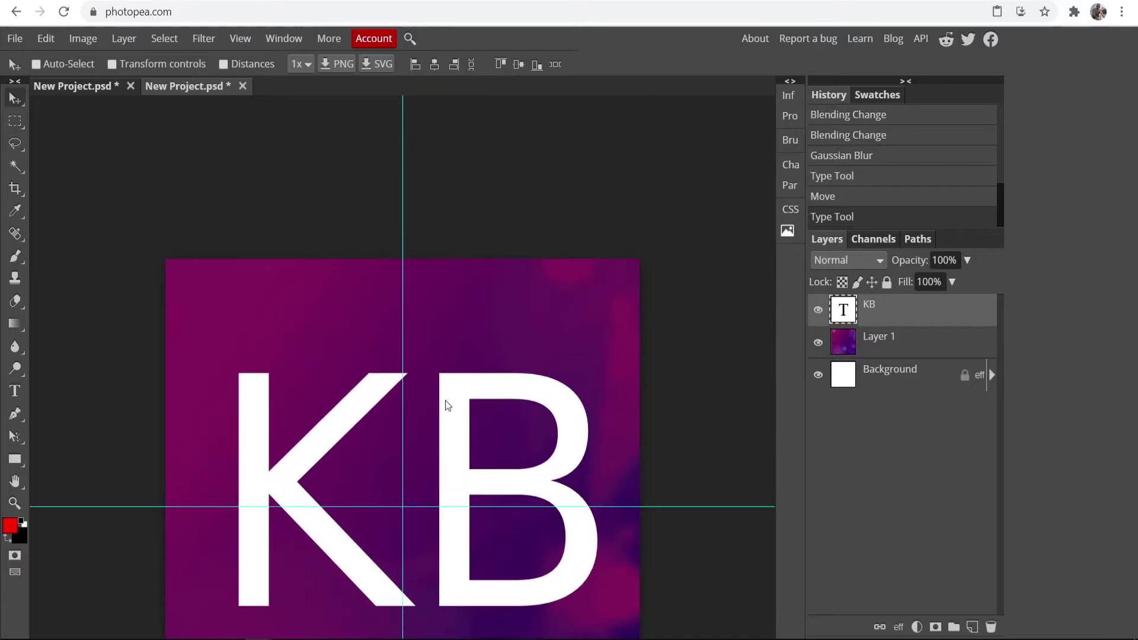
{"action": "left_click_drag", "start_coordinate": [446, 400], "coordinate": [453, 333]}
{"action": "scroll", "coordinate": [447, 325], "scroll_direction": "up", "scroll_amount": 1}
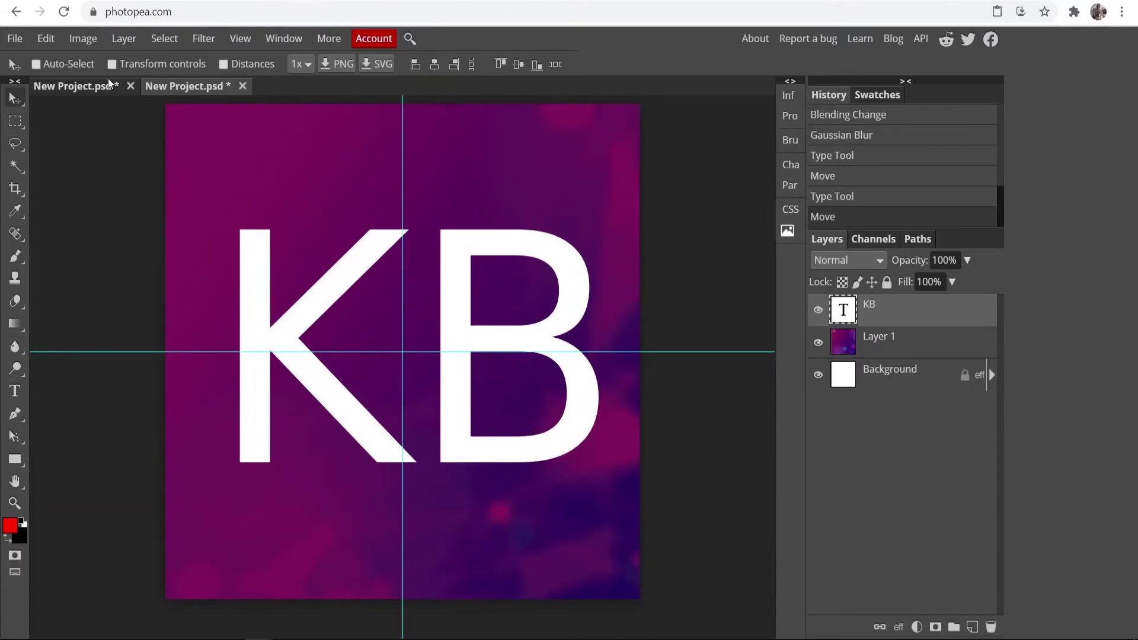
{"action": "left_click", "coordinate": [84, 86]}
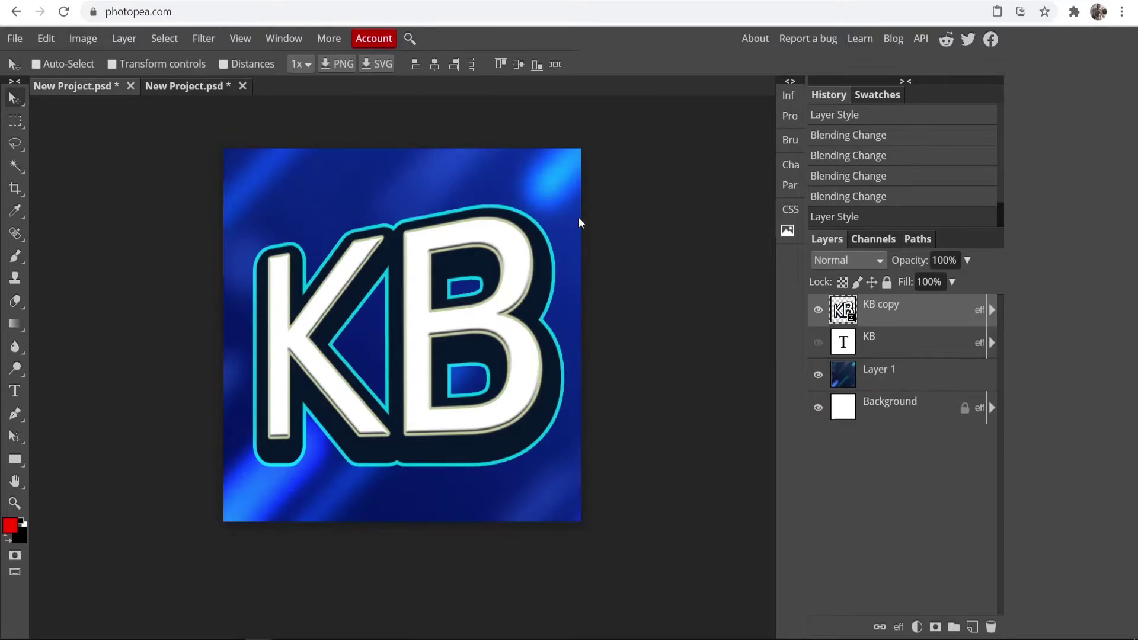
Switch back to the first New Project.psd tab with the purple KB design
{"action": "left_click", "coordinate": [198, 83]}
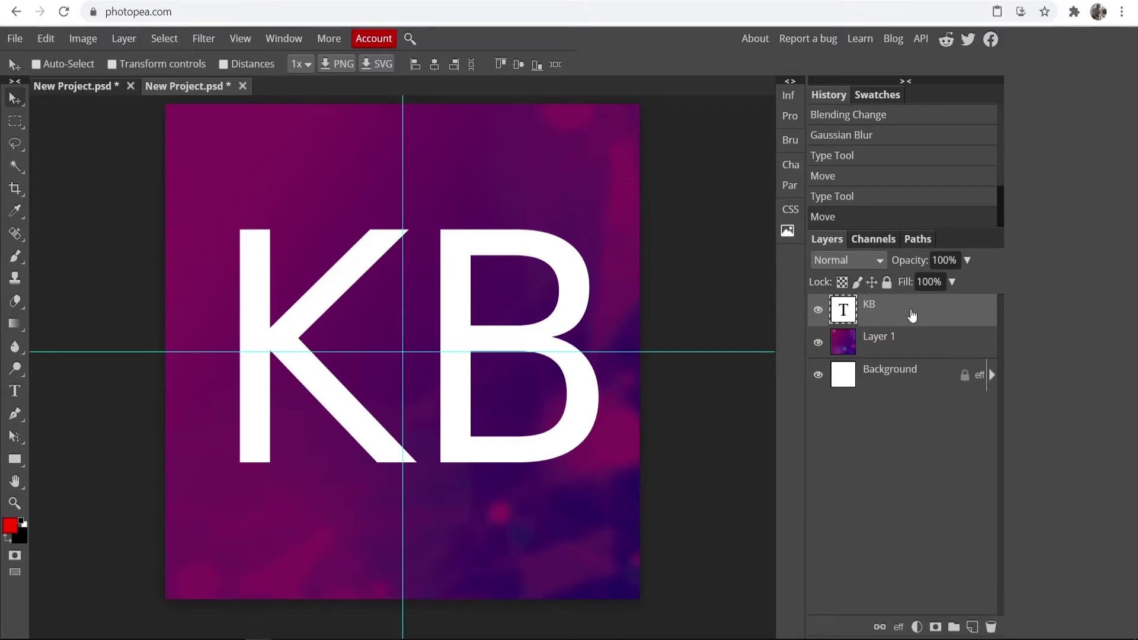
Open the KB layer's styles and enable Drop Shadow, leaving Color Overlay off
{"action": "double_click", "coordinate": [924, 323]}
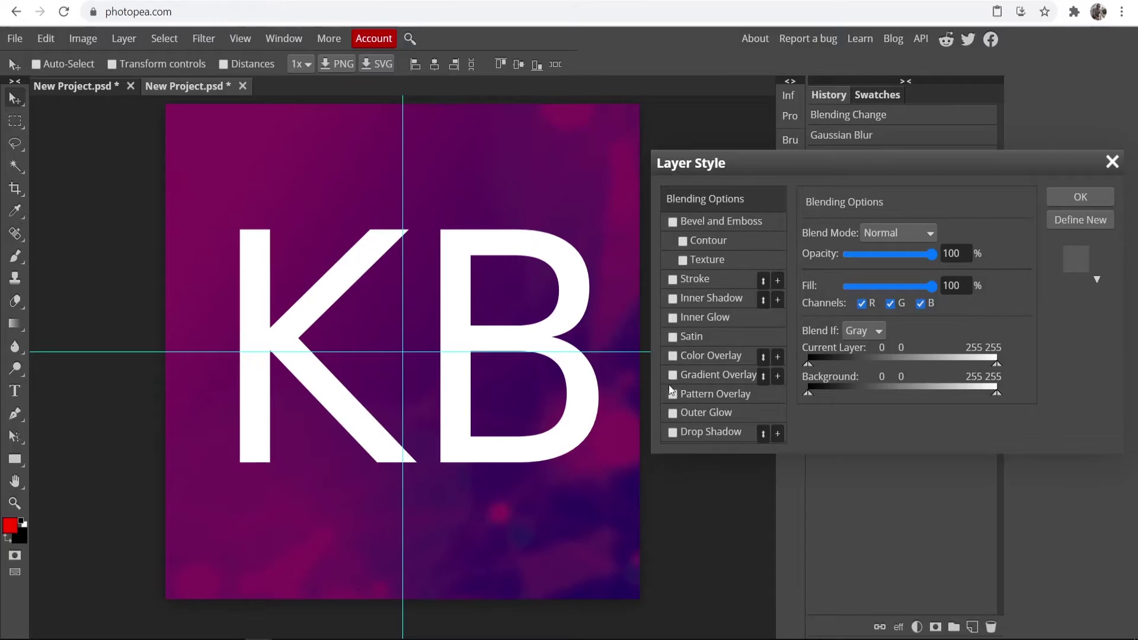
{"action": "left_click", "coordinate": [679, 432]}
{"action": "left_click", "coordinate": [673, 431]}
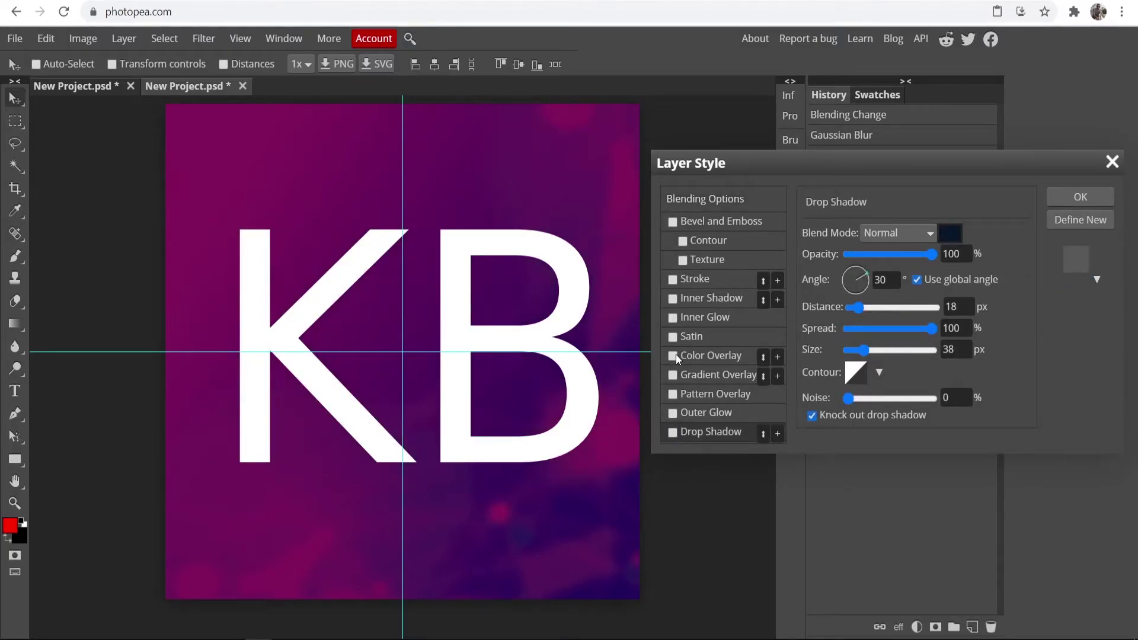
{"action": "left_click", "coordinate": [674, 356]}
{"action": "left_click", "coordinate": [673, 356]}
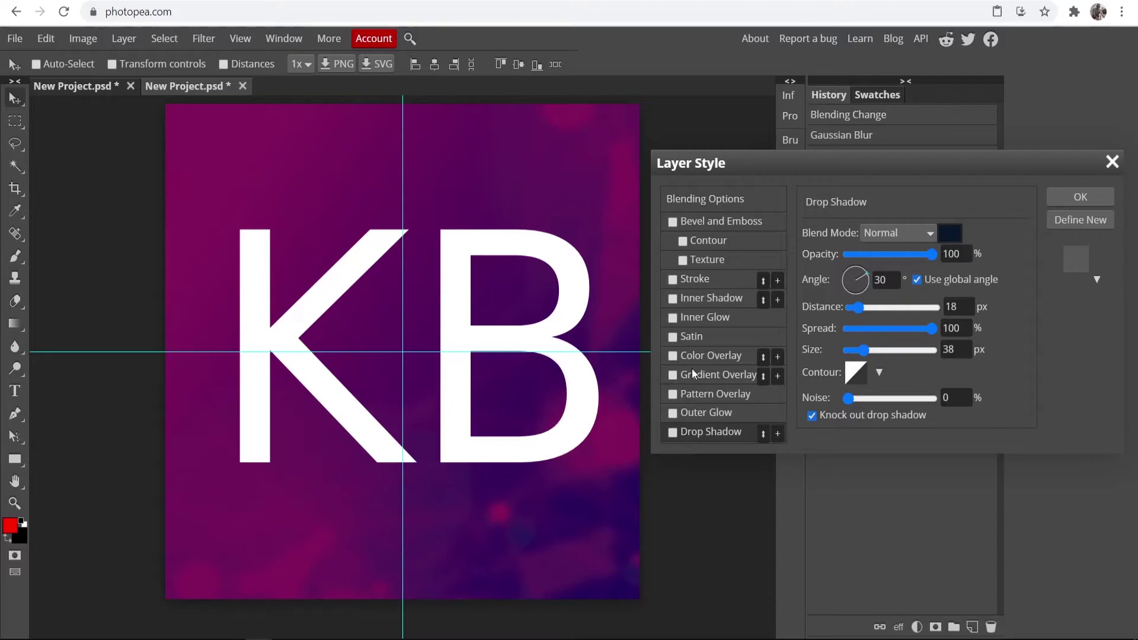
{"action": "left_click", "coordinate": [674, 432]}
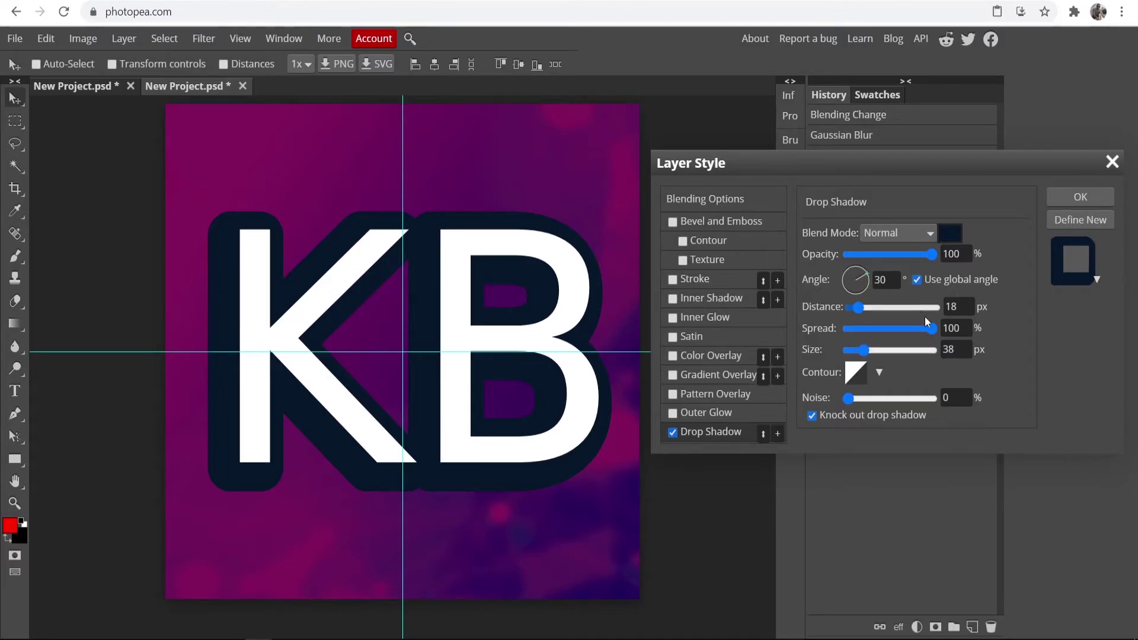
Set the shadow to 90° angle, 19 px distance, 100% spread and 20 px size
{"action": "left_click_drag", "start_coordinate": [924, 320], "coordinate": [958, 319]}
{"action": "left_click_drag", "start_coordinate": [860, 307], "coordinate": [855, 256]}
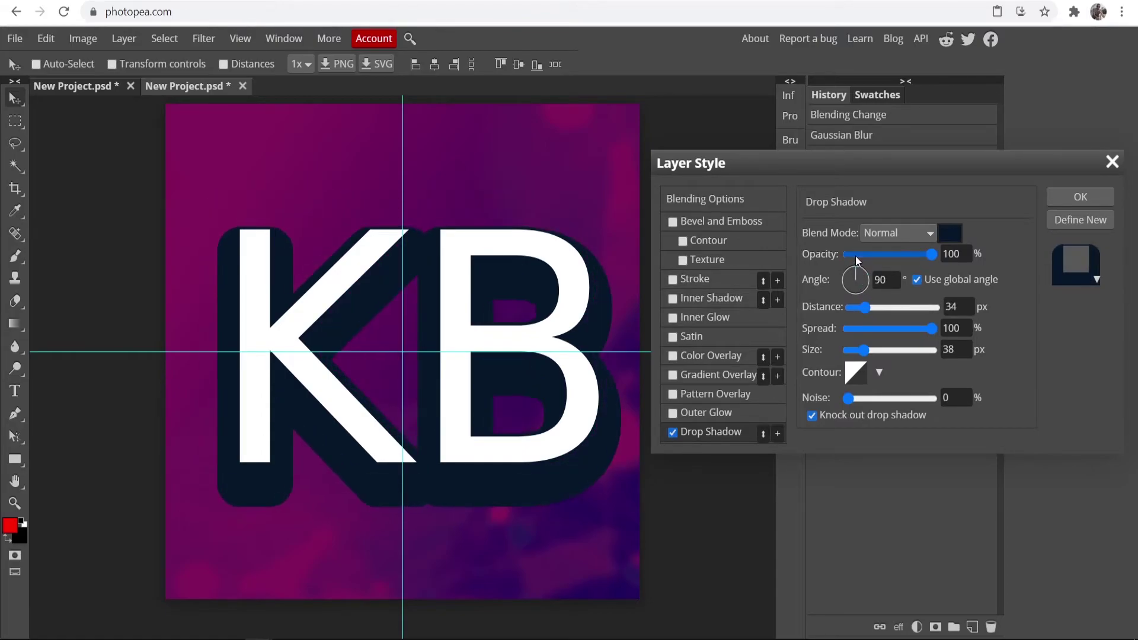
{"action": "left_click_drag", "start_coordinate": [865, 307], "coordinate": [968, 325]}
{"action": "mouse_move", "coordinate": [863, 350]}
{"action": "left_mouse_down"}
{"action": "mouse_move", "coordinate": [873, 354]}
{"action": "mouse_move", "coordinate": [858, 351]}
{"action": "left_mouse_up"}
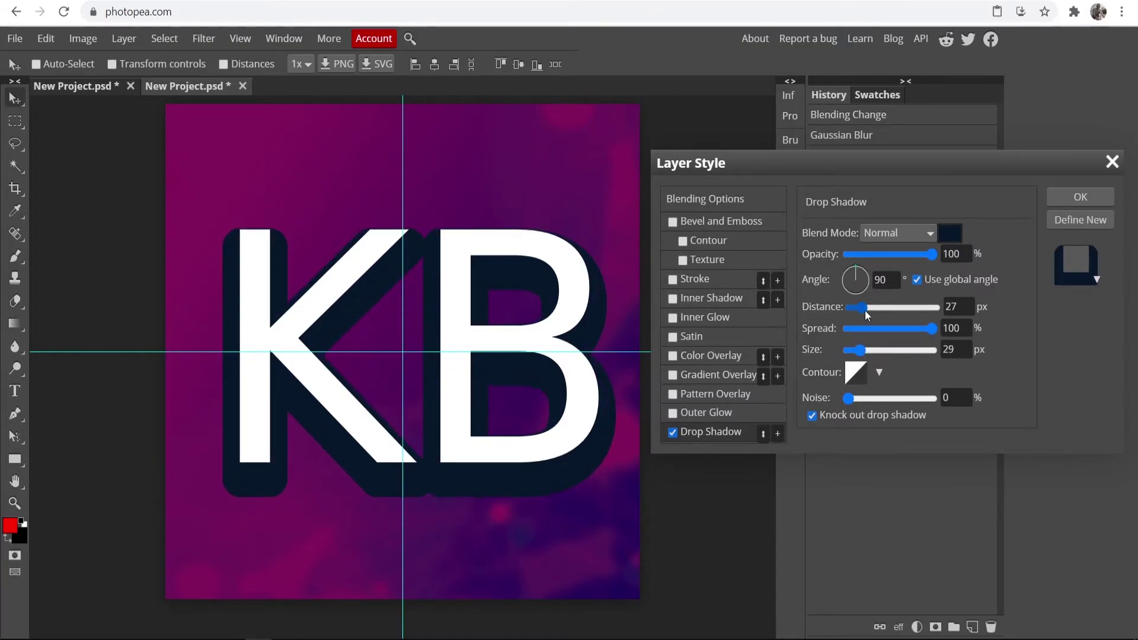
{"action": "left_click_drag", "start_coordinate": [865, 311], "coordinate": [945, 327]}
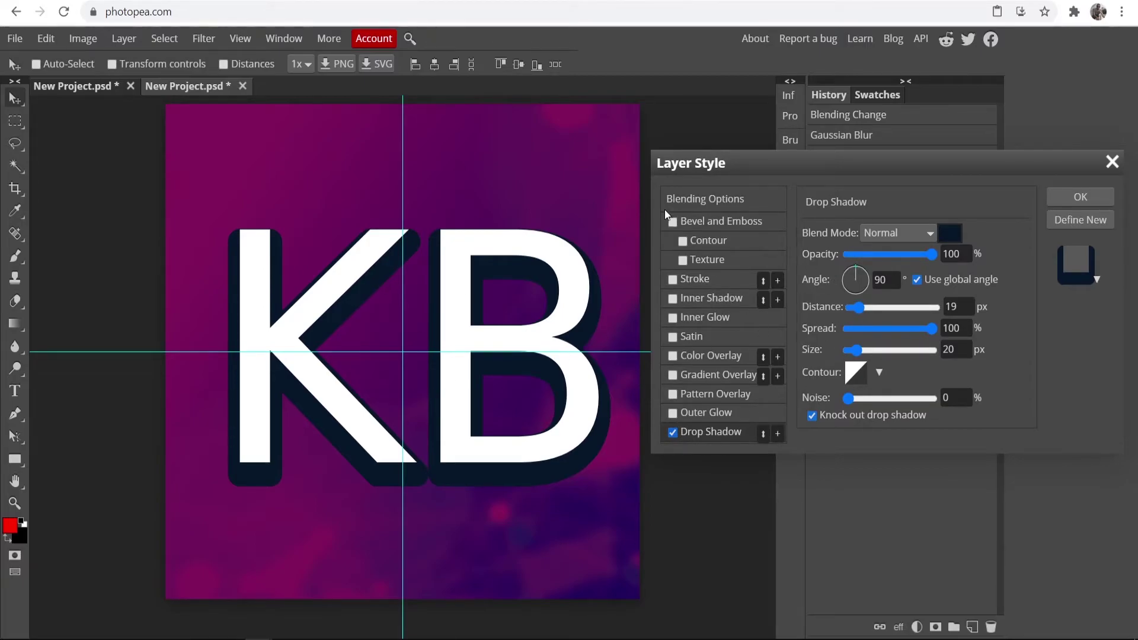
Apply Bevel and Emboss with Contour at 135% depth to the KB letters
{"action": "left_click", "coordinate": [674, 221]}
{"action": "left_click", "coordinate": [682, 241]}
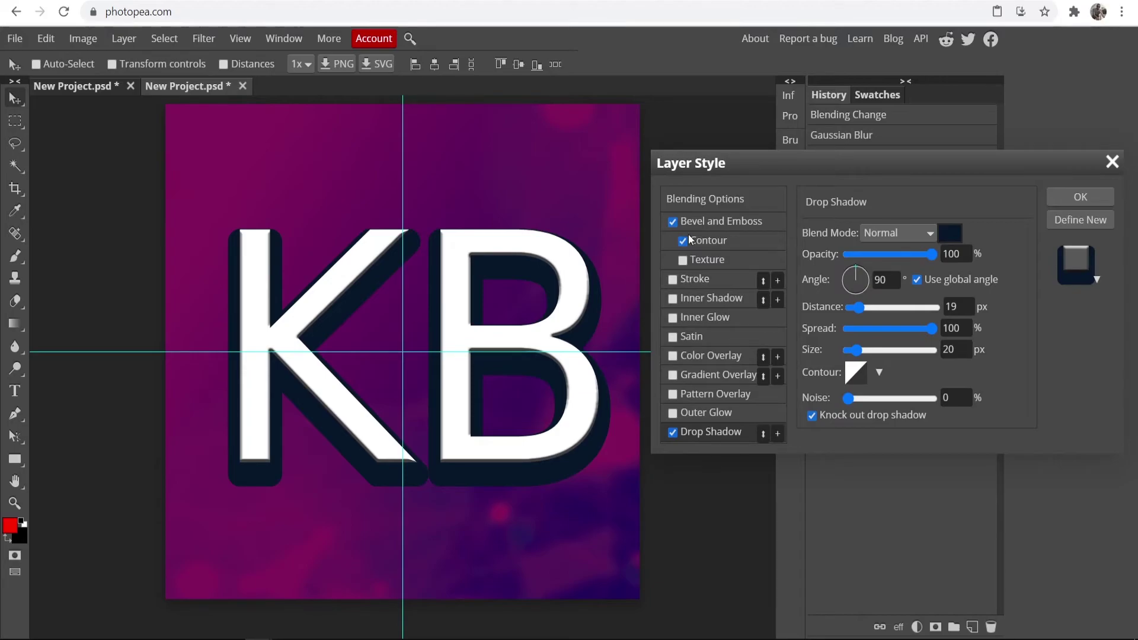
{"action": "left_click", "coordinate": [741, 222]}
{"action": "mouse_move", "coordinate": [864, 272]}
{"action": "left_mouse_down"}
{"action": "mouse_move", "coordinate": [876, 271]}
{"action": "mouse_move", "coordinate": [858, 272]}
{"action": "mouse_move", "coordinate": [868, 296]}
{"action": "mouse_move", "coordinate": [844, 295]}
{"action": "mouse_move", "coordinate": [859, 319]}
{"action": "left_mouse_up"}
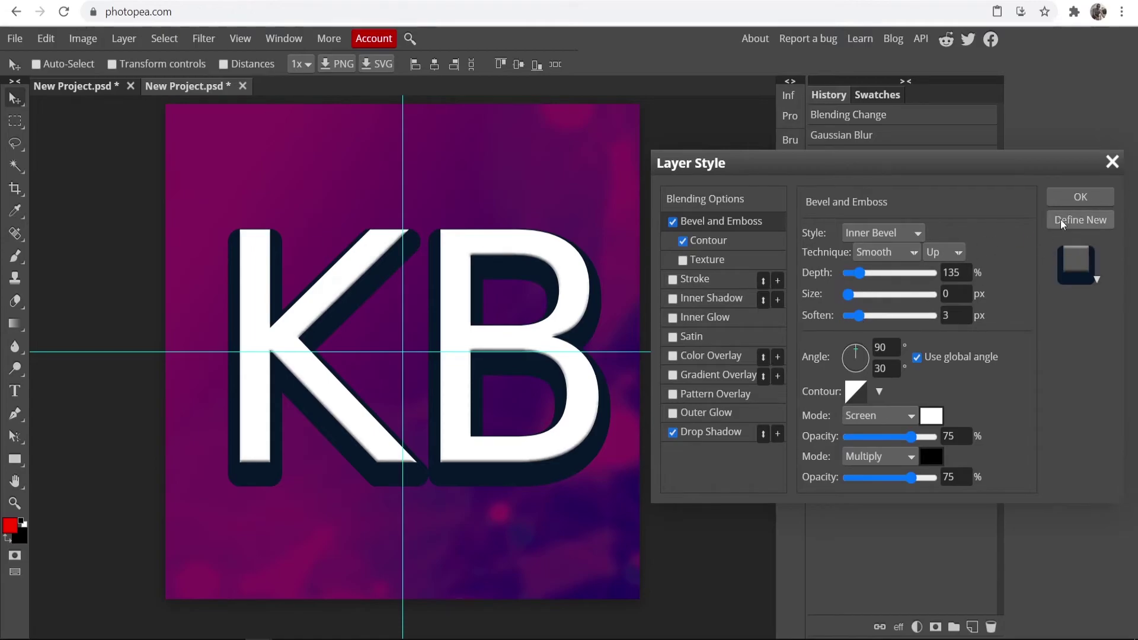
{"action": "left_click", "coordinate": [1080, 200]}
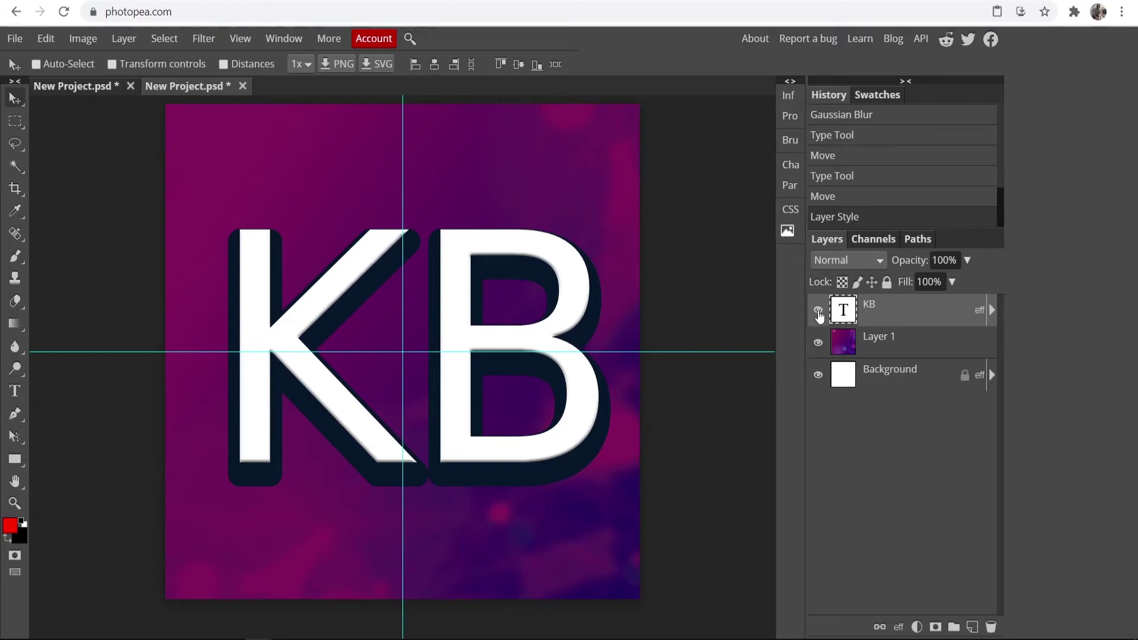
Try duplicating KB and converting the copy to a smart object, then undo it
{"action": "left_click", "coordinate": [817, 310]}
{"action": "right_click", "coordinate": [891, 314]}
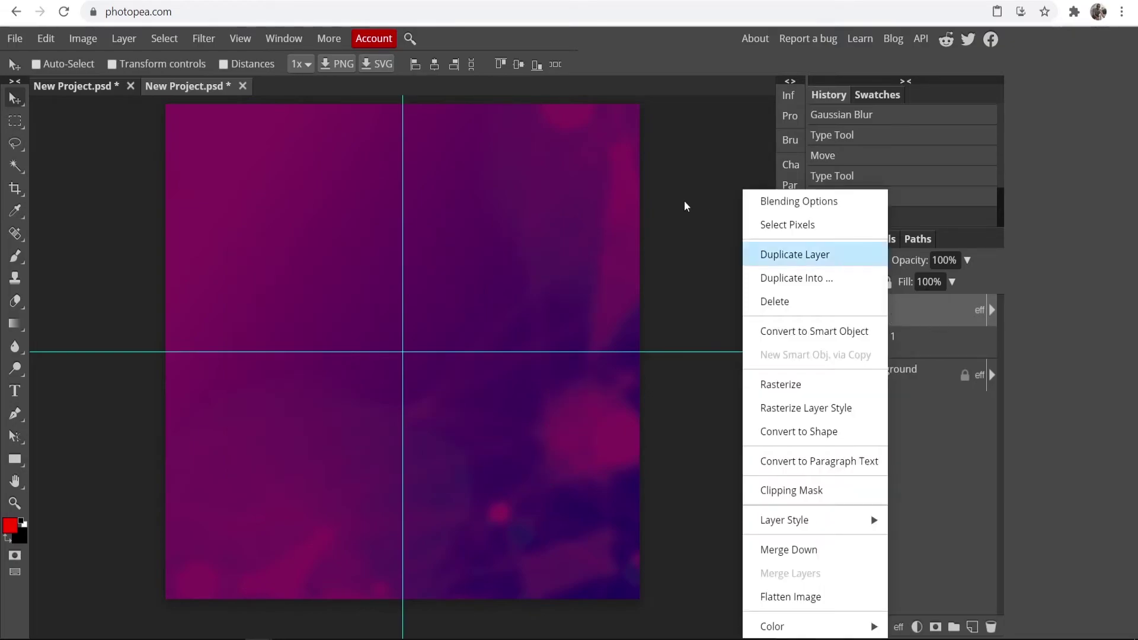
{"action": "left_click", "coordinate": [801, 256]}
{"action": "right_click", "coordinate": [924, 313]}
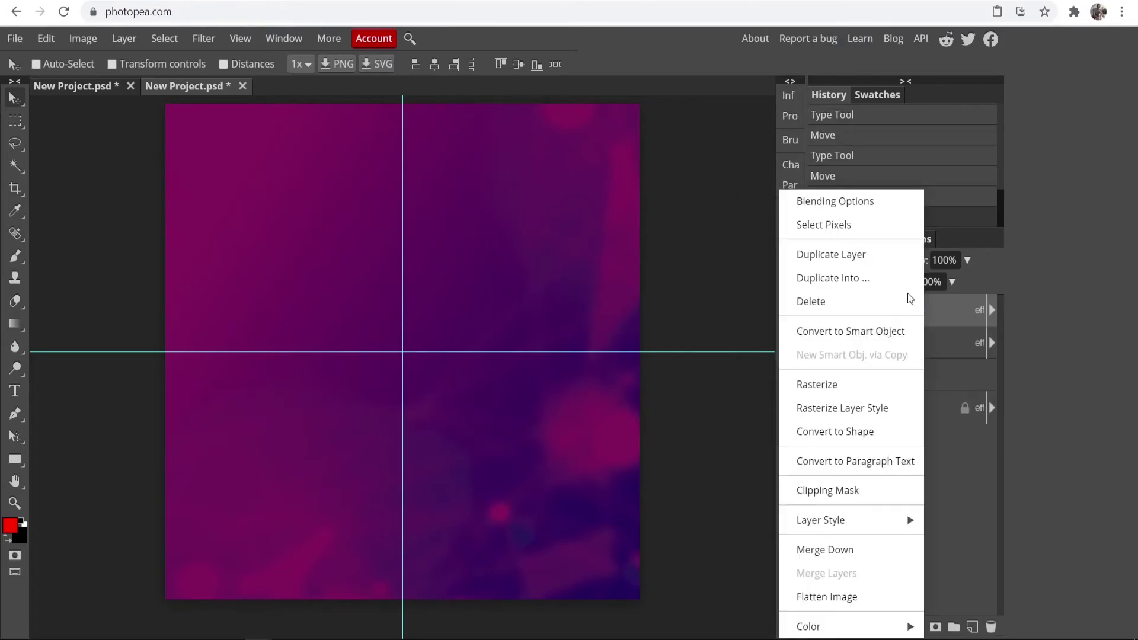
{"action": "left_click", "coordinate": [895, 336]}
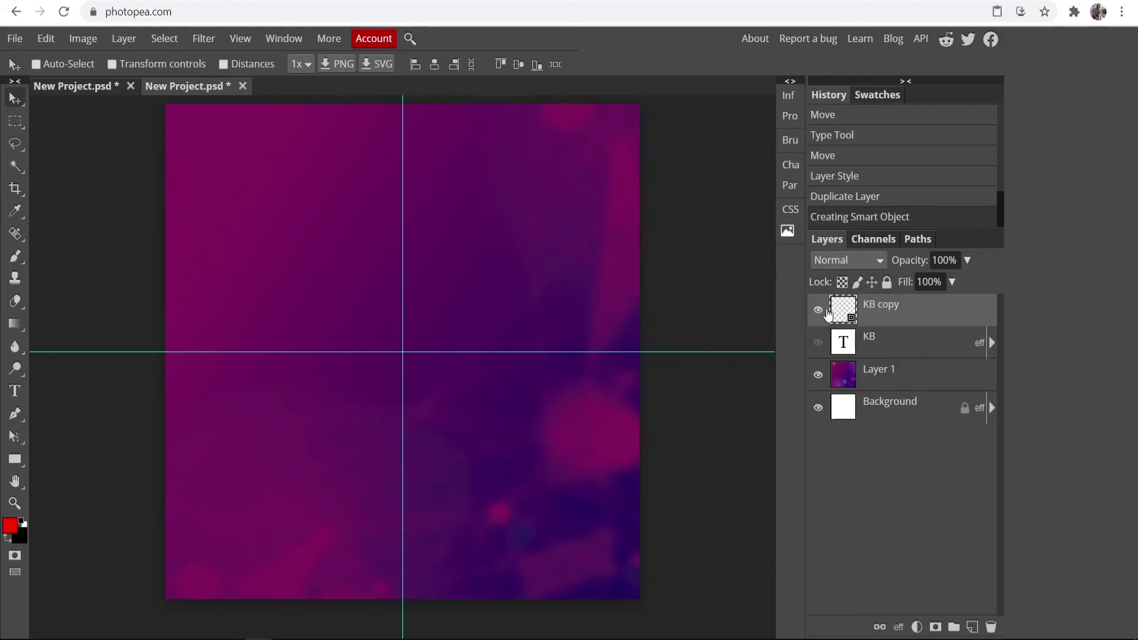
{"action": "key", "text": "ctrl+z"}
{"action": "key", "text": "ctrl+z"}
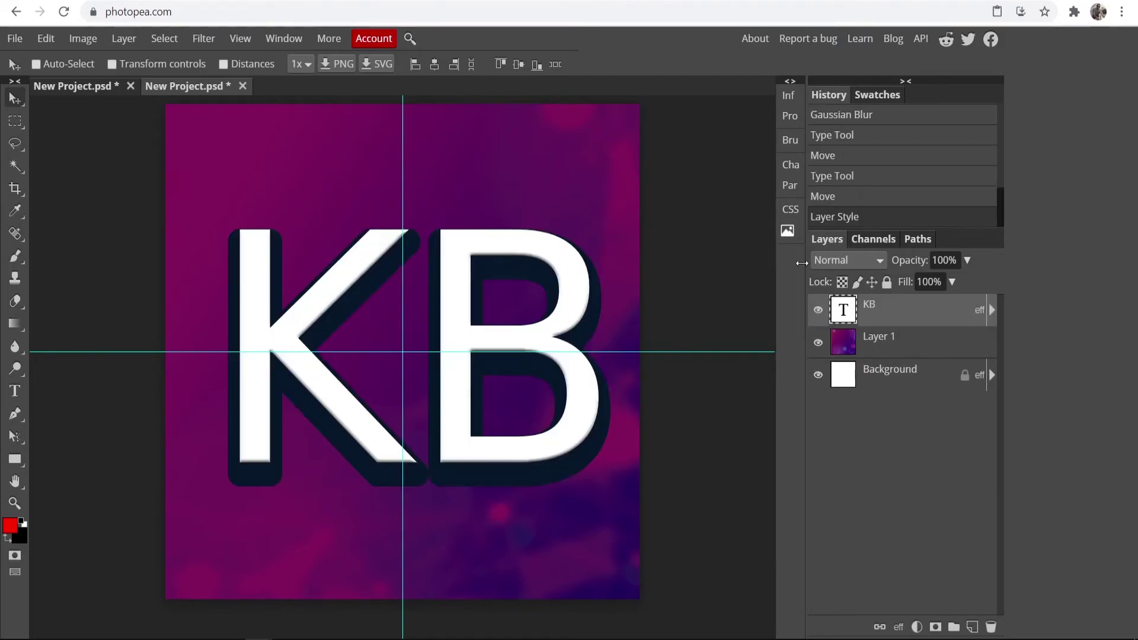
Duplicate the KB text layer, hide the original, and convert KB copy to a smart object
{"action": "right_click", "coordinate": [906, 314]}
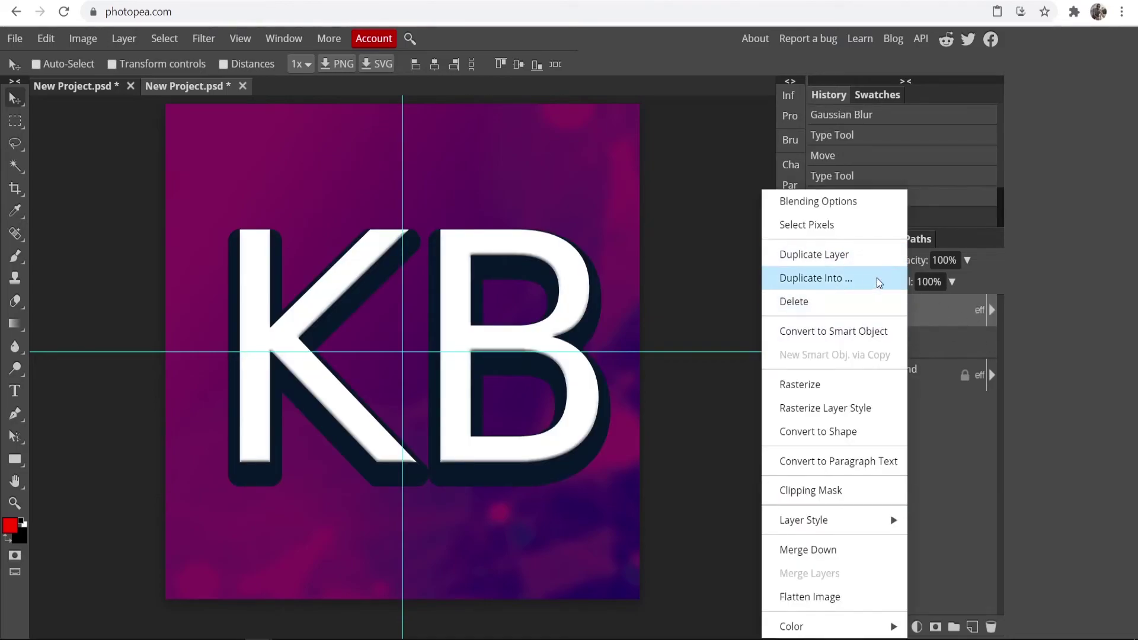
{"action": "left_click", "coordinate": [799, 256]}
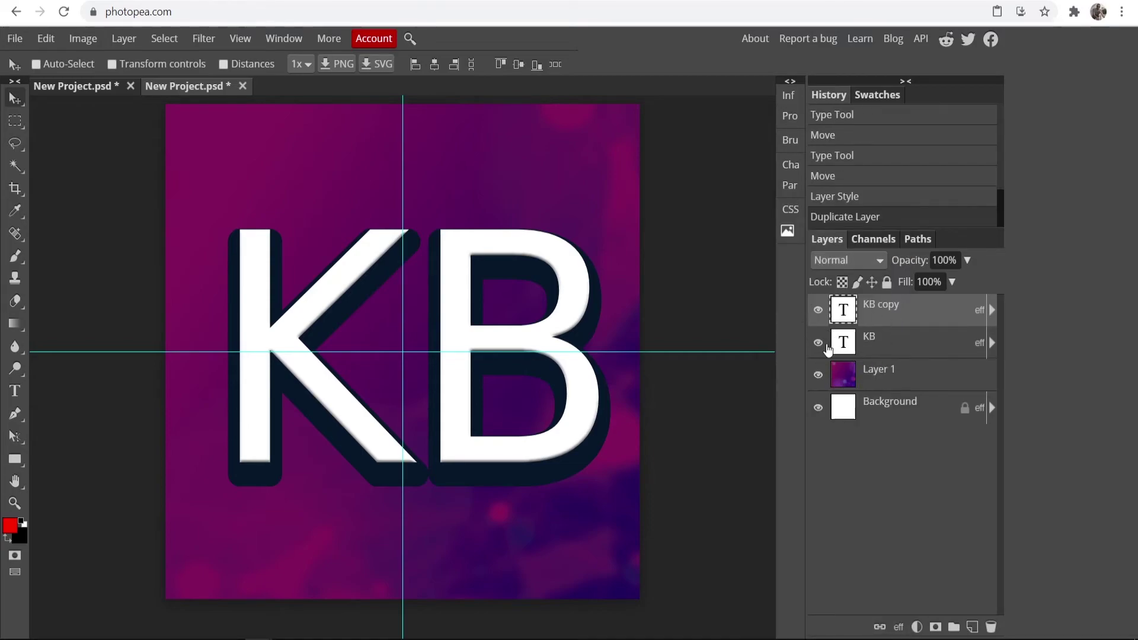
{"action": "left_click", "coordinate": [817, 344]}
{"action": "right_click", "coordinate": [898, 326]}
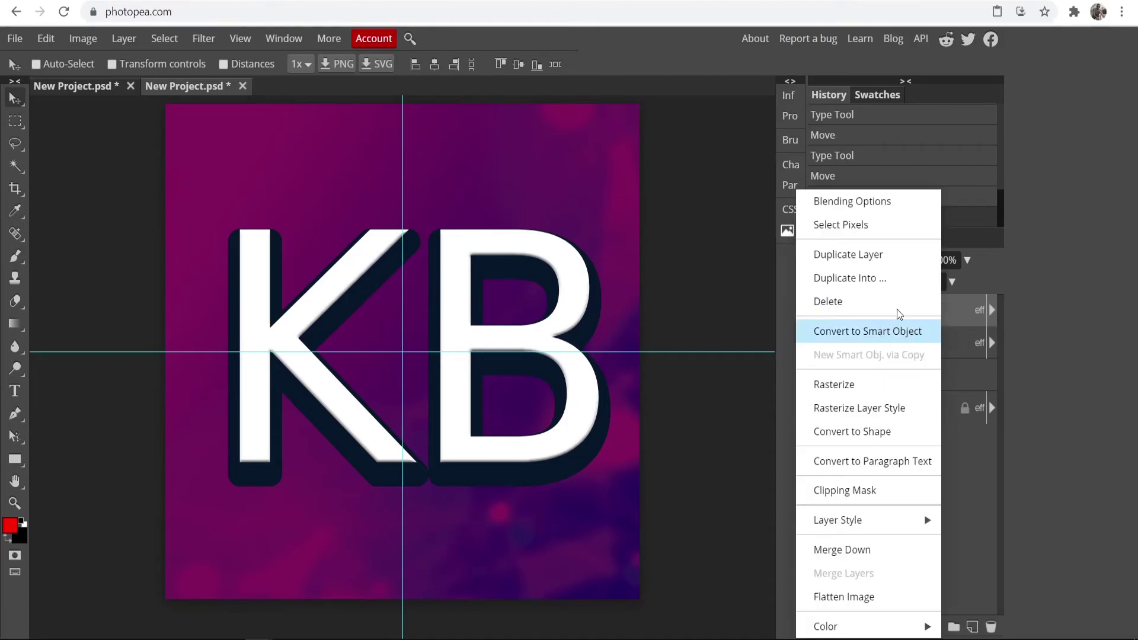
{"action": "left_click", "coordinate": [864, 336]}
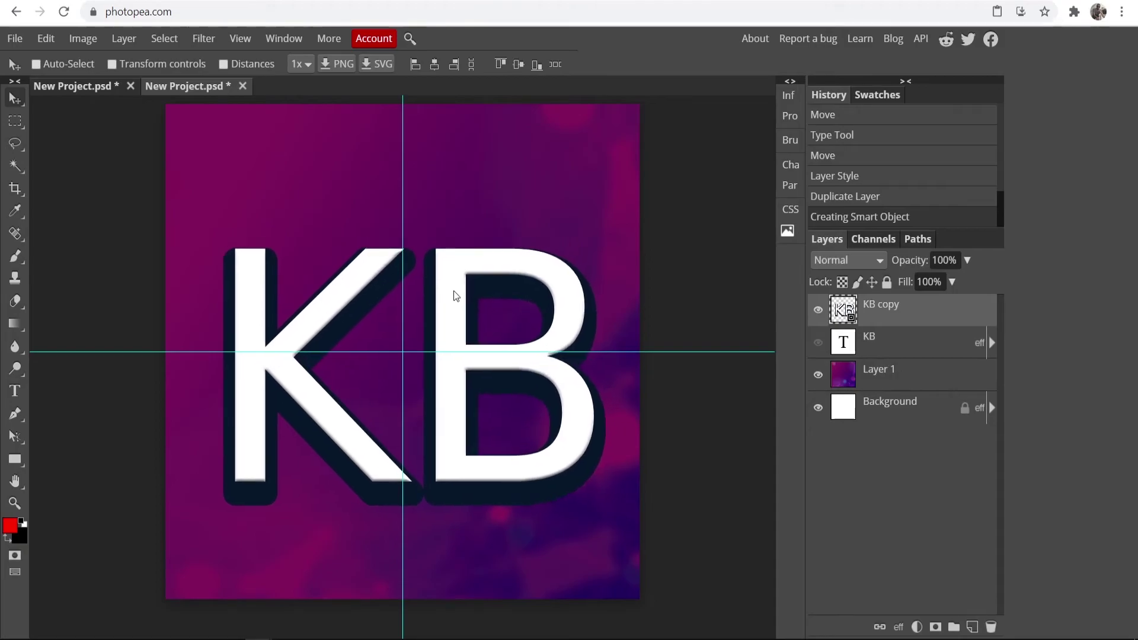
Nudge KB copy slightly left and down and enable an Outer Glow on it
{"action": "left_click_drag", "start_coordinate": [431, 275], "coordinate": [445, 305]}
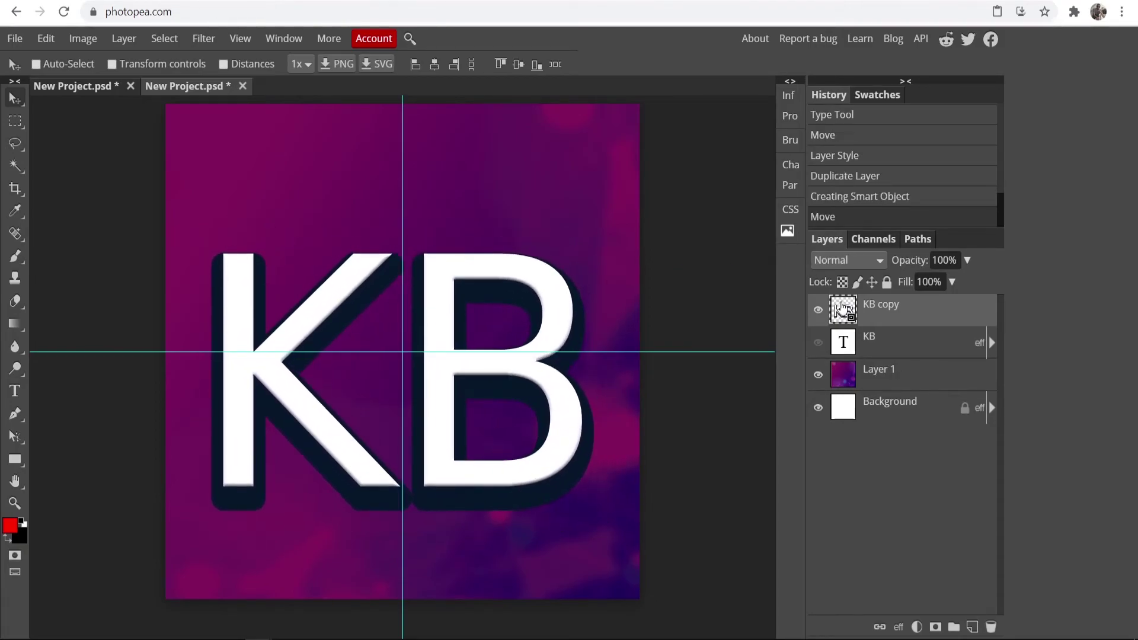
{"action": "double_click", "coordinate": [952, 319]}
{"action": "left_click", "coordinate": [673, 413]}
Set the outer glow colour to pure bright yellow
{"action": "left_click", "coordinate": [706, 418]}
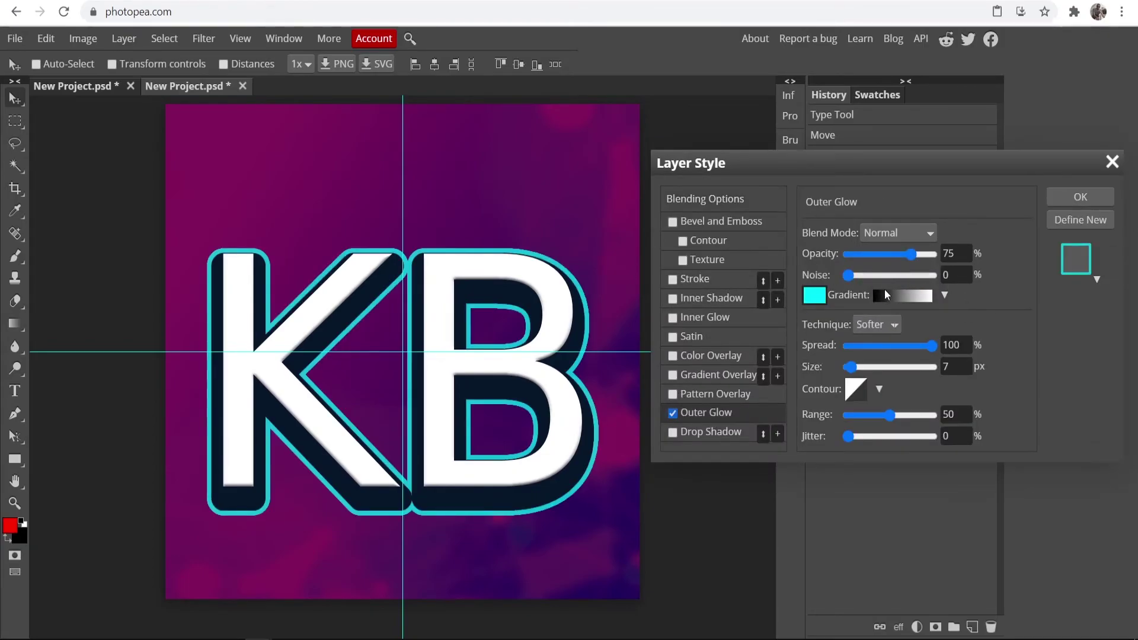
{"action": "left_click", "coordinate": [813, 294]}
{"action": "left_click_drag", "start_coordinate": [806, 251], "coordinate": [802, 226]}
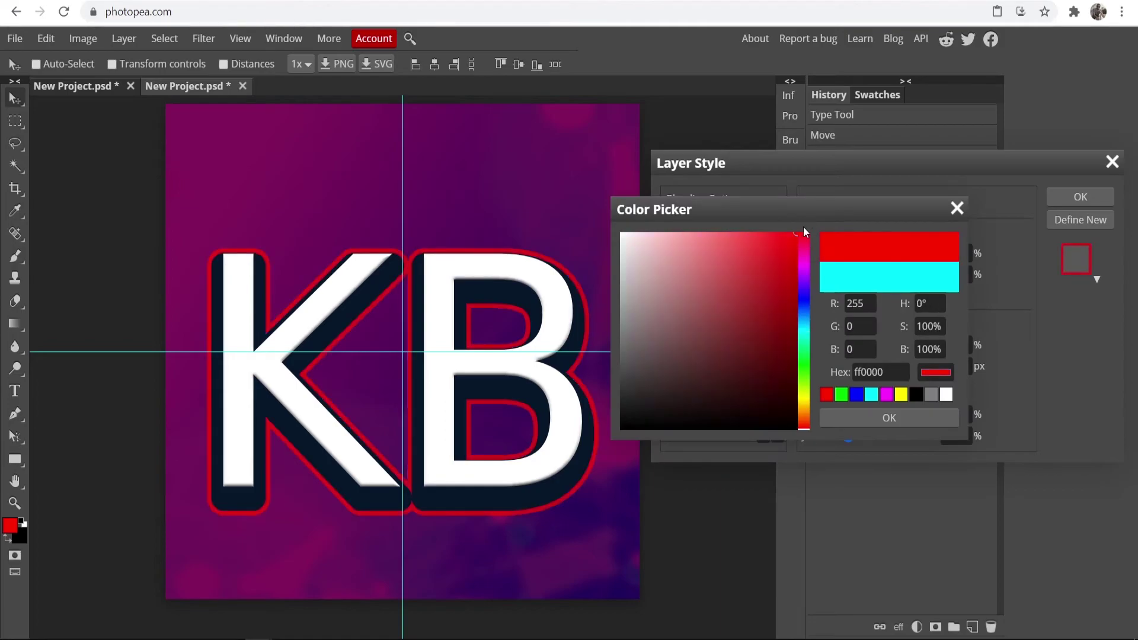
{"action": "left_click_drag", "start_coordinate": [798, 316], "coordinate": [803, 400]}
{"action": "left_click", "coordinate": [900, 394]}
{"action": "left_click", "coordinate": [890, 418]}
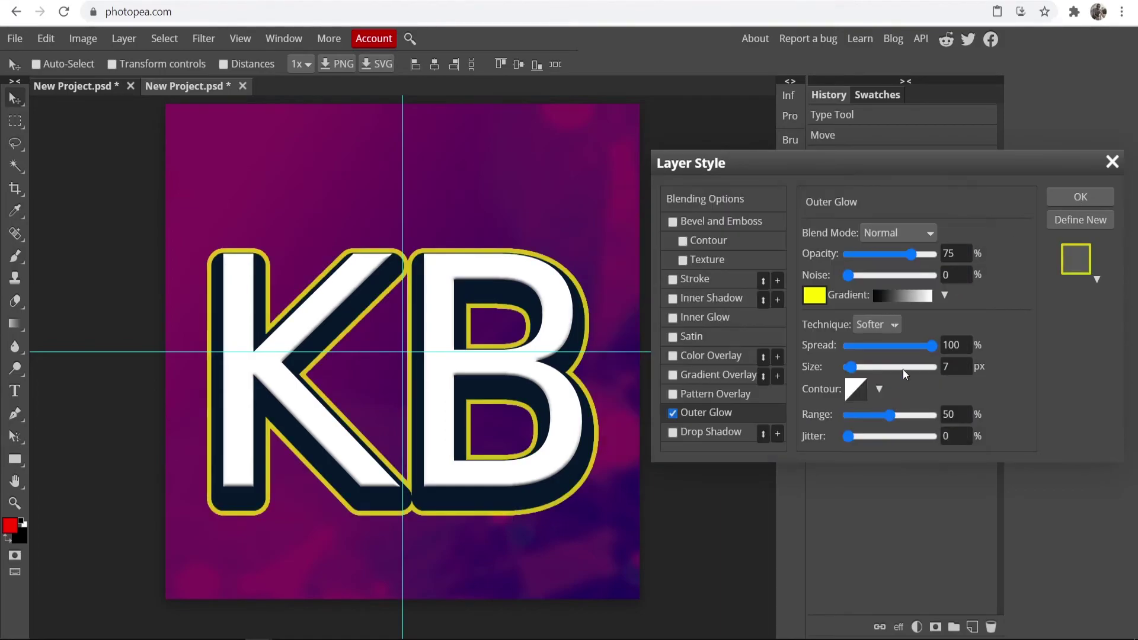
Set the glow to 100% opacity, 37% spread and 12 px size, and apply it
{"action": "left_click_drag", "start_coordinate": [909, 254], "coordinate": [1066, 248]}
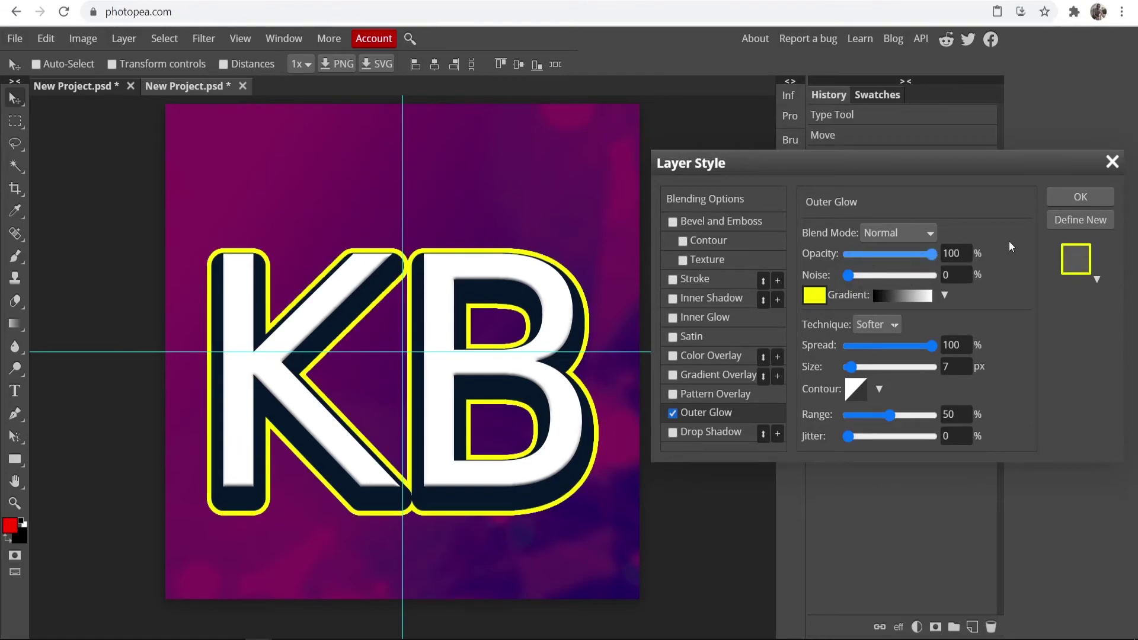
{"action": "left_click_drag", "start_coordinate": [932, 346], "coordinate": [879, 347]}
{"action": "scroll", "coordinate": [591, 251], "scroll_direction": "down", "scroll_amount": 5}
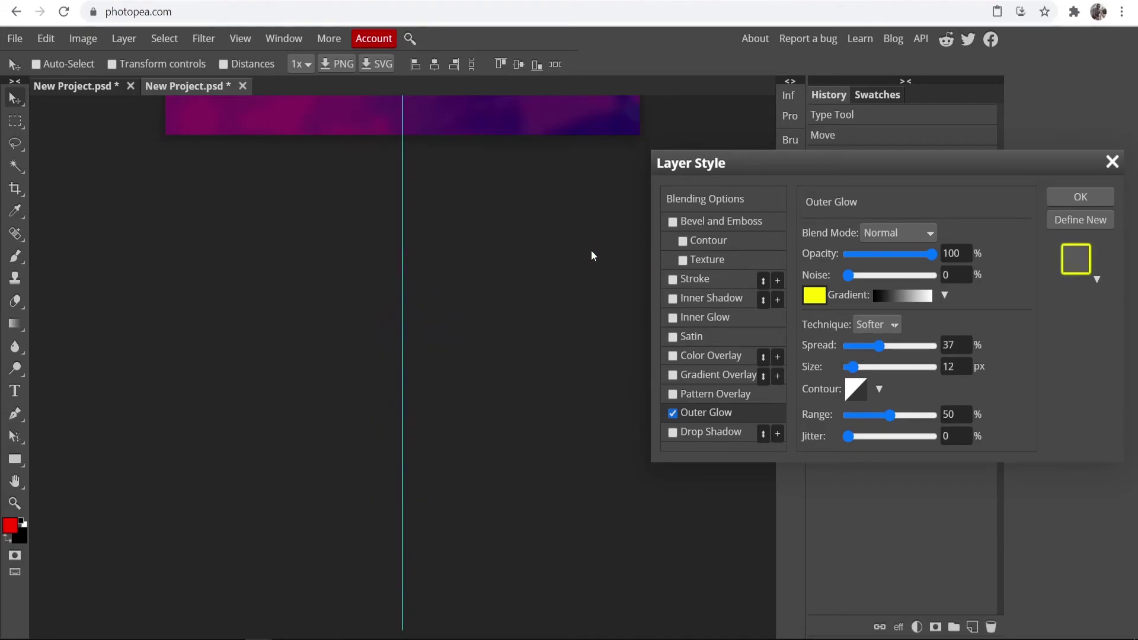
{"action": "scroll", "coordinate": [591, 251], "scroll_direction": "up", "scroll_amount": 5}
{"action": "left_click", "coordinate": [1079, 197]}
{"action": "scroll", "coordinate": [615, 294], "scroll_direction": "up", "scroll_amount": 1}
Move the glowing KB copy slightly higher
{"action": "scroll", "coordinate": [615, 295], "scroll_direction": "down", "scroll_amount": 1}
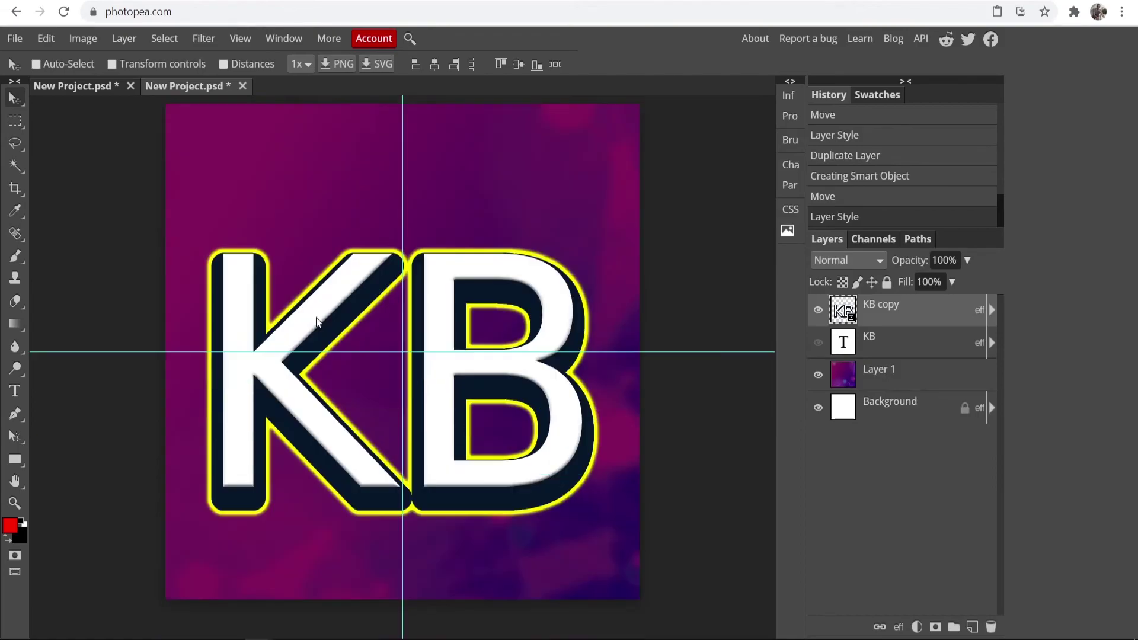
{"action": "mouse_move", "coordinate": [435, 312]}
{"action": "left_mouse_down"}
{"action": "mouse_move", "coordinate": [444, 272]}
{"action": "mouse_move", "coordinate": [441, 303]}
{"action": "left_mouse_up"}
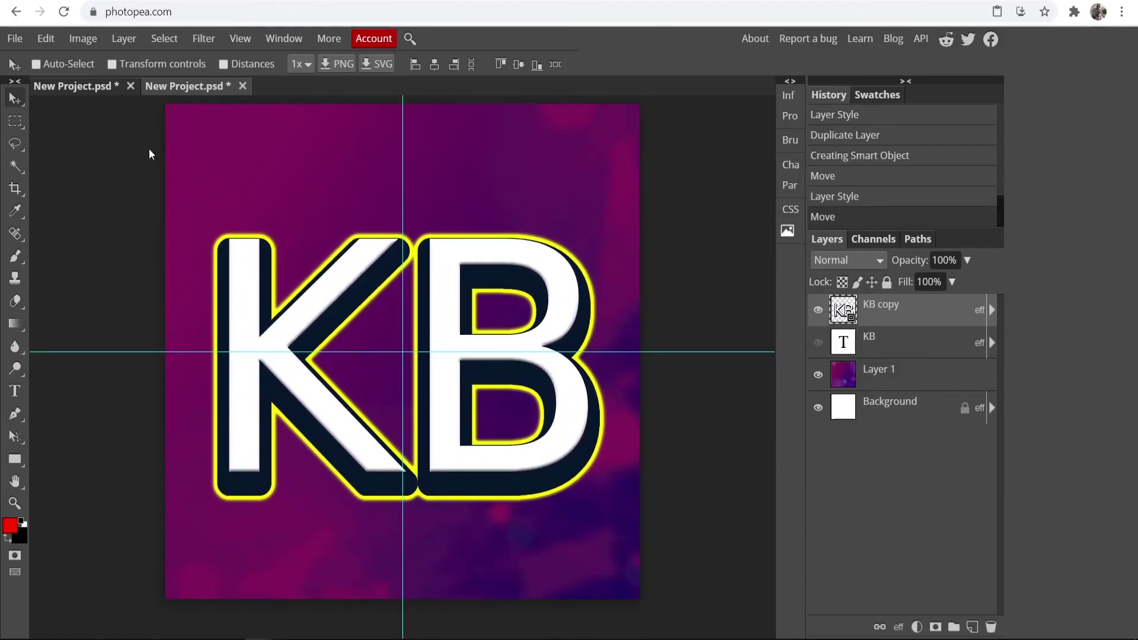
{"action": "left_click", "coordinate": [112, 65]}
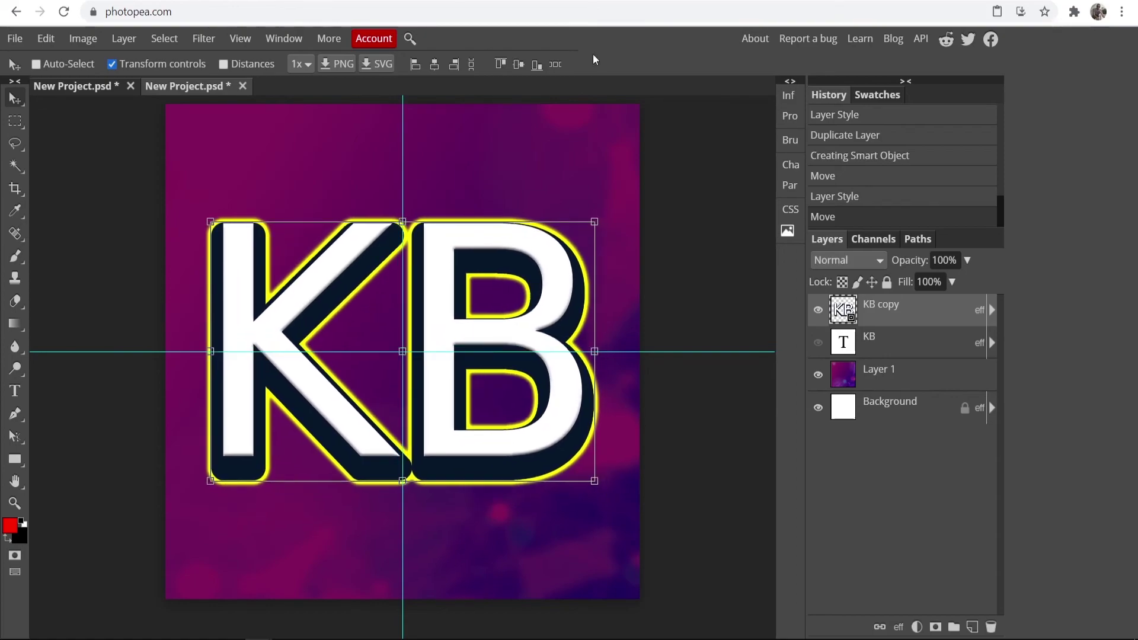
{"action": "left_click", "coordinate": [112, 65]}
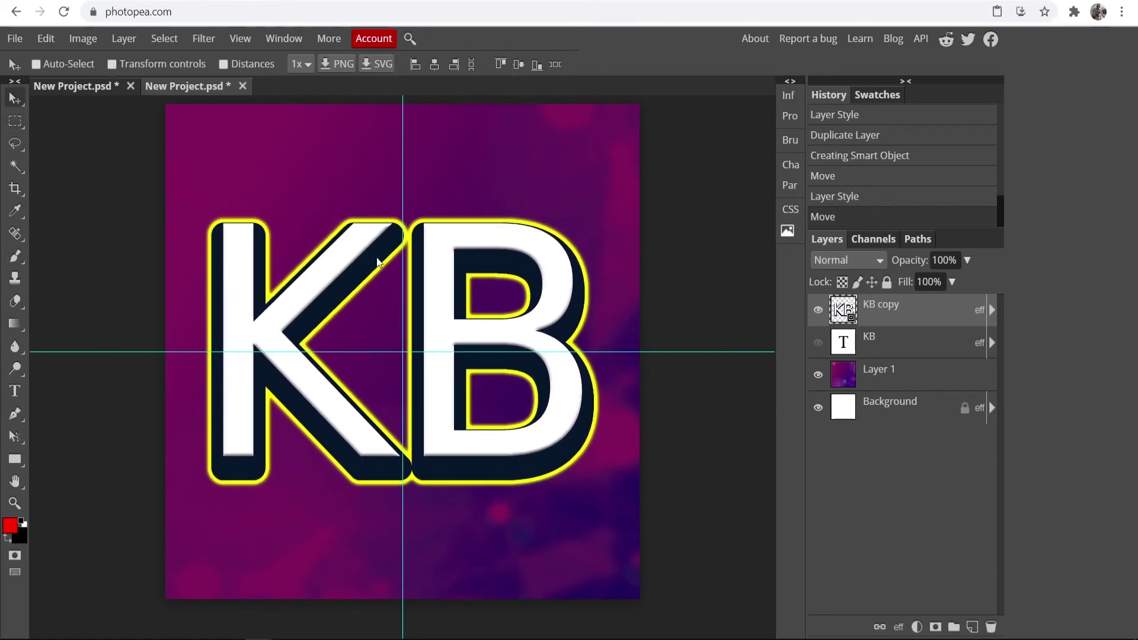
Apply and commit a perspective transform, pulling the top-right corner to slant KB
{"action": "left_click", "coordinate": [45, 38]}
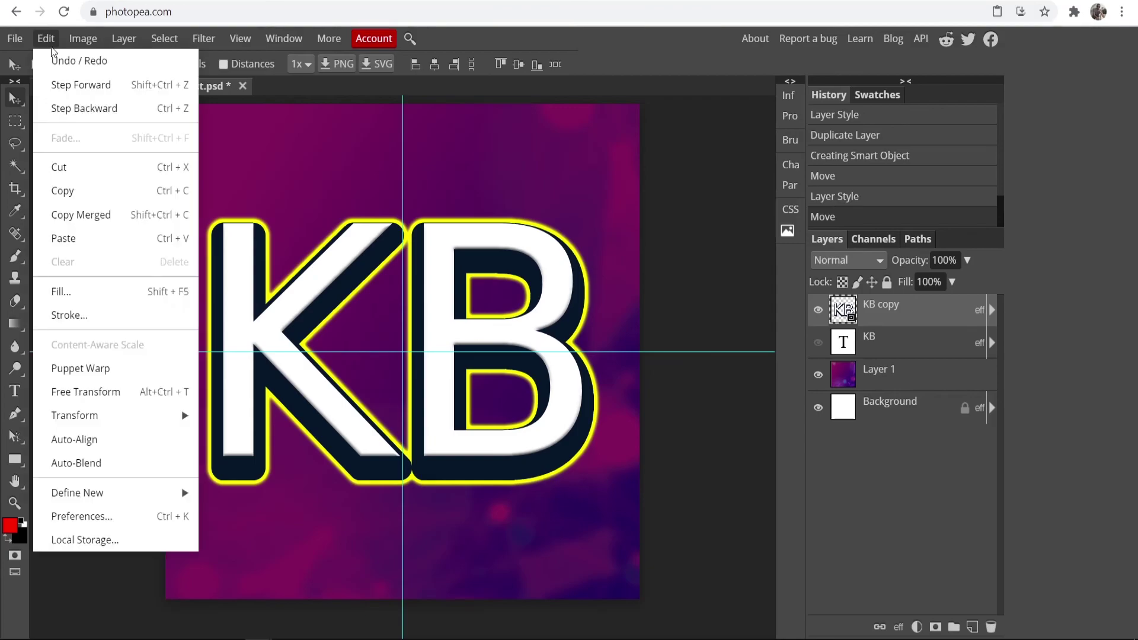
{"action": "mouse_move", "coordinate": [89, 416]}
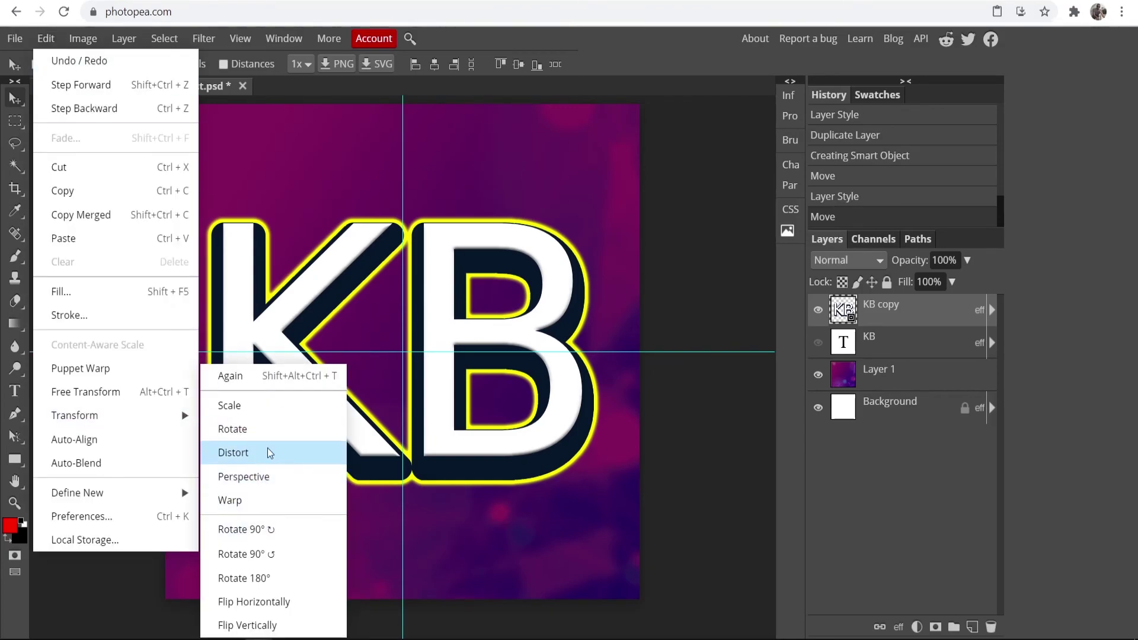
{"action": "left_click", "coordinate": [254, 475]}
{"action": "left_click_drag", "start_coordinate": [593, 218], "coordinate": [570, 209]}
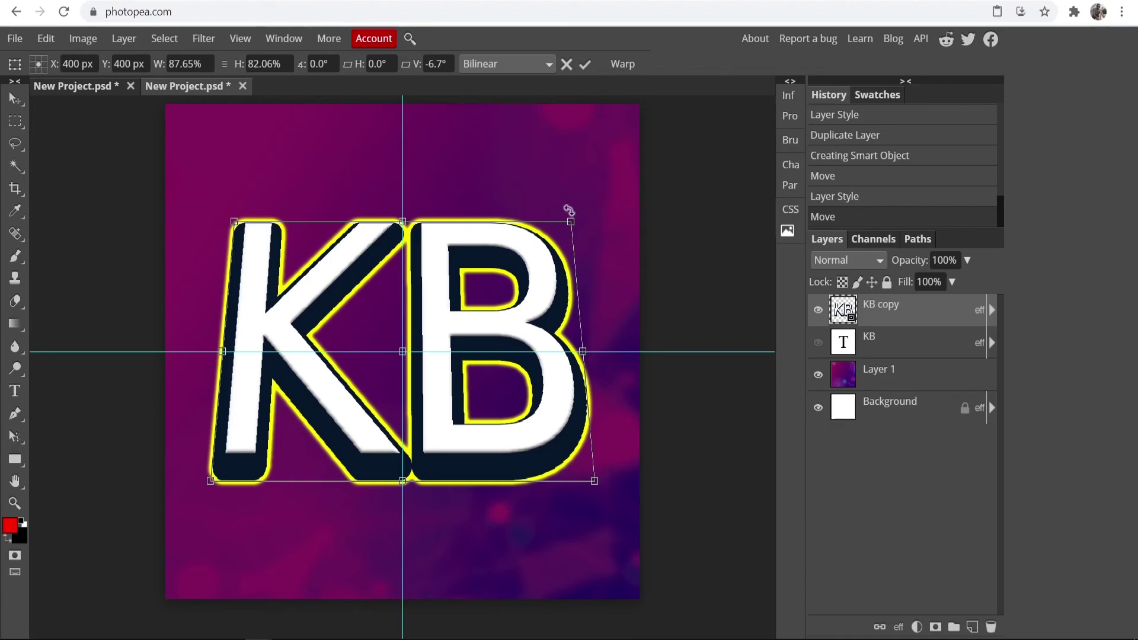
{"action": "left_click", "coordinate": [585, 64]}
{"action": "scroll", "coordinate": [358, 345], "scroll_direction": "down", "scroll_amount": 3}
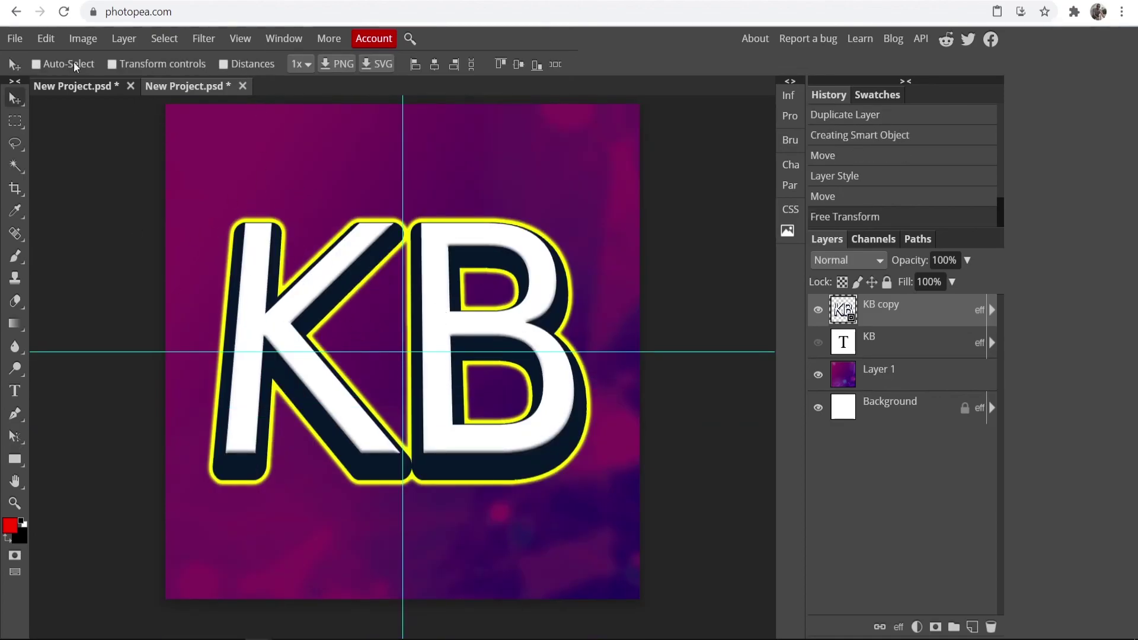
Export the logo as an 800×800 PNG at 100% quality
{"action": "left_click", "coordinate": [15, 38]}
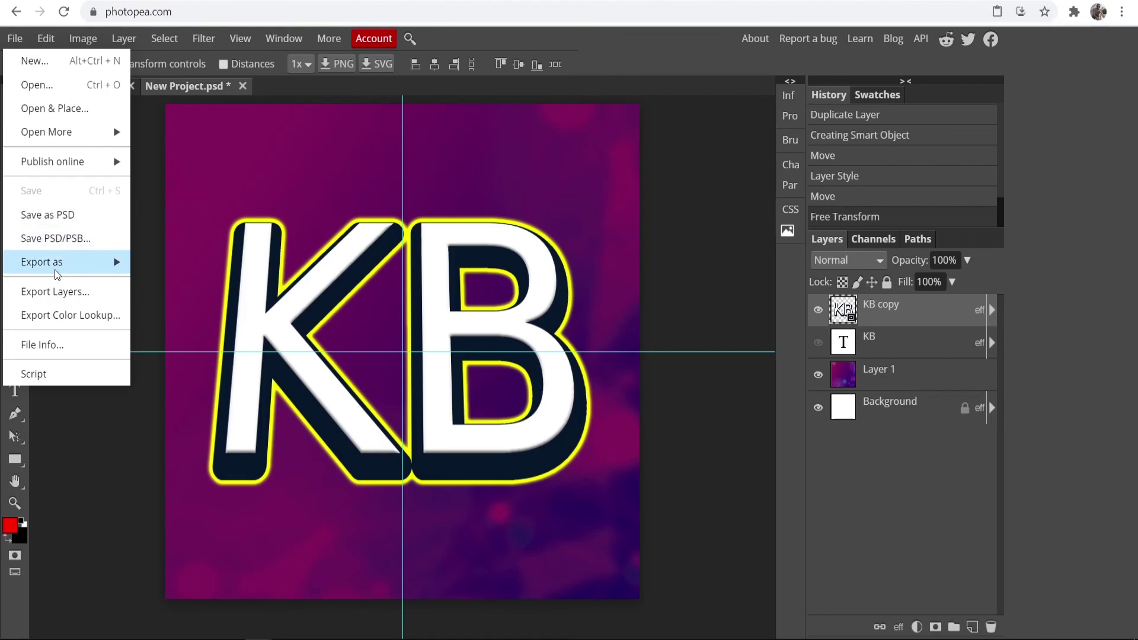
{"action": "mouse_move", "coordinate": [56, 265]}
{"action": "left_click", "coordinate": [176, 271]}
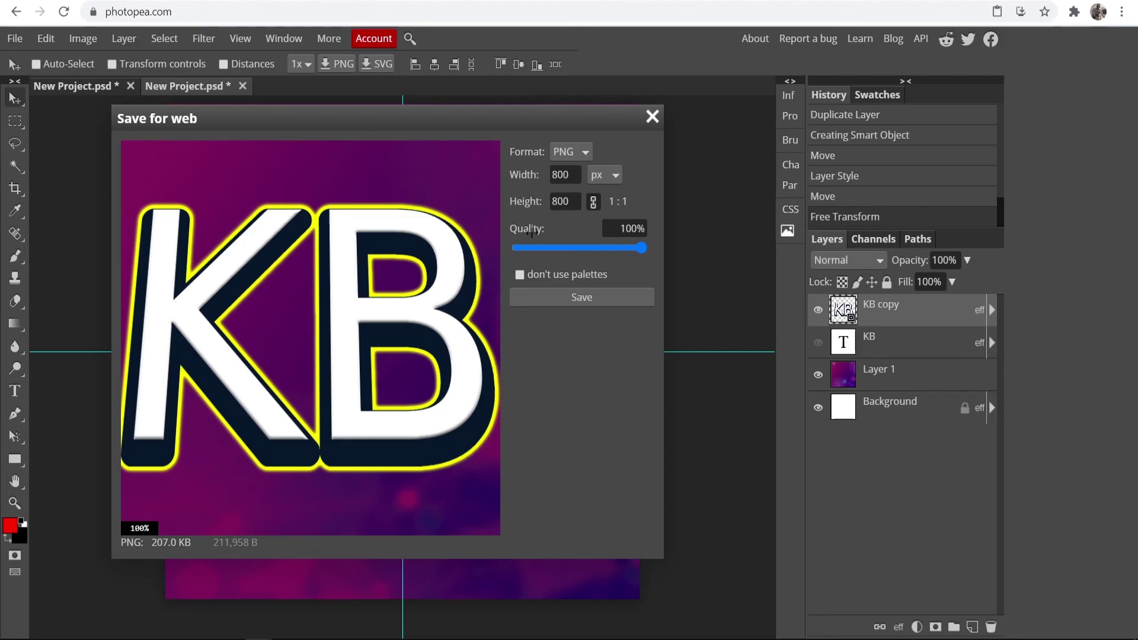
{"action": "left_click", "coordinate": [652, 117]}
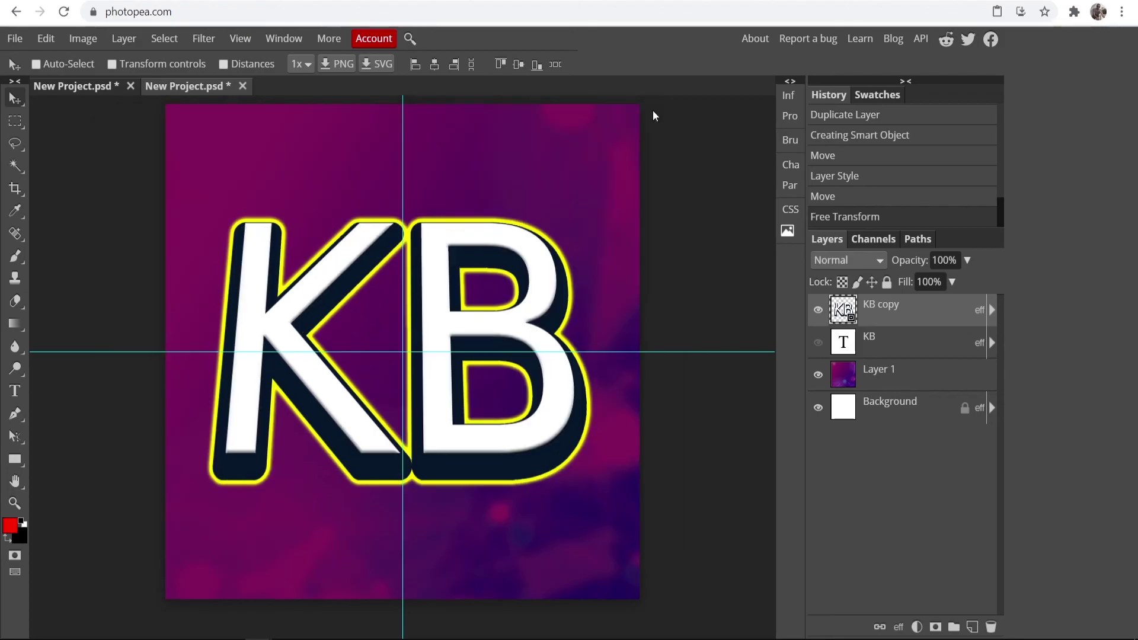